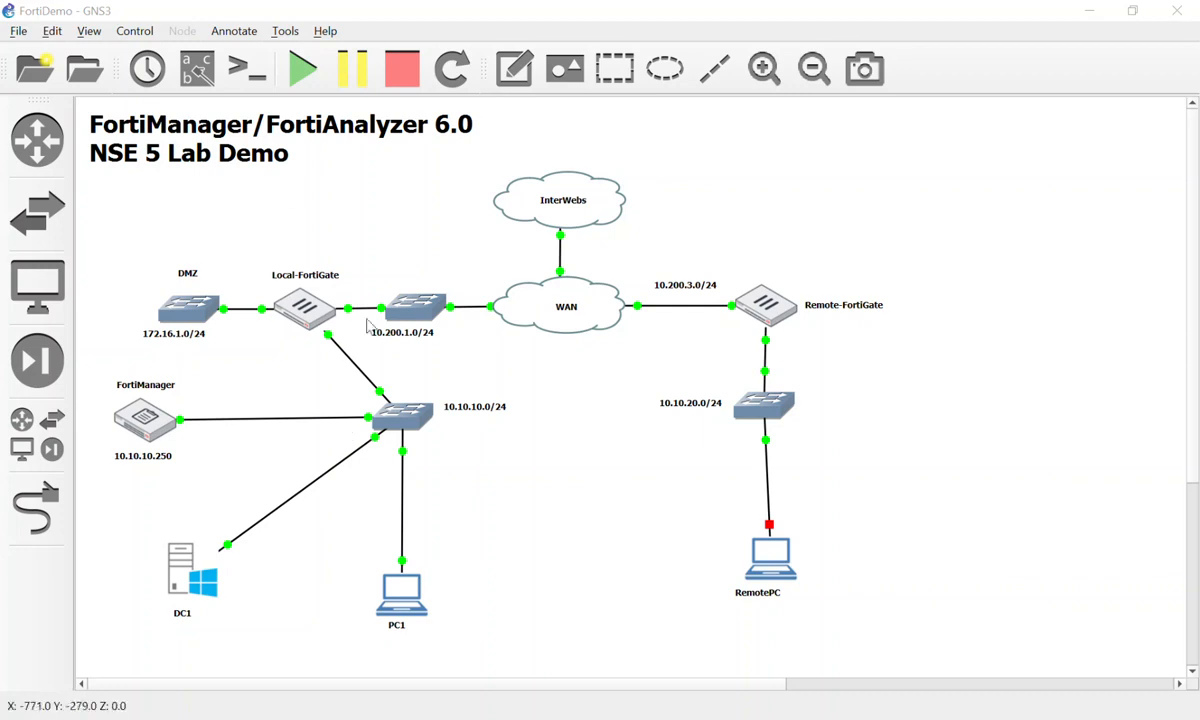
Open FortiManager2.PNG in Photos and set the drawing pen to red ink.
click(966, 718)
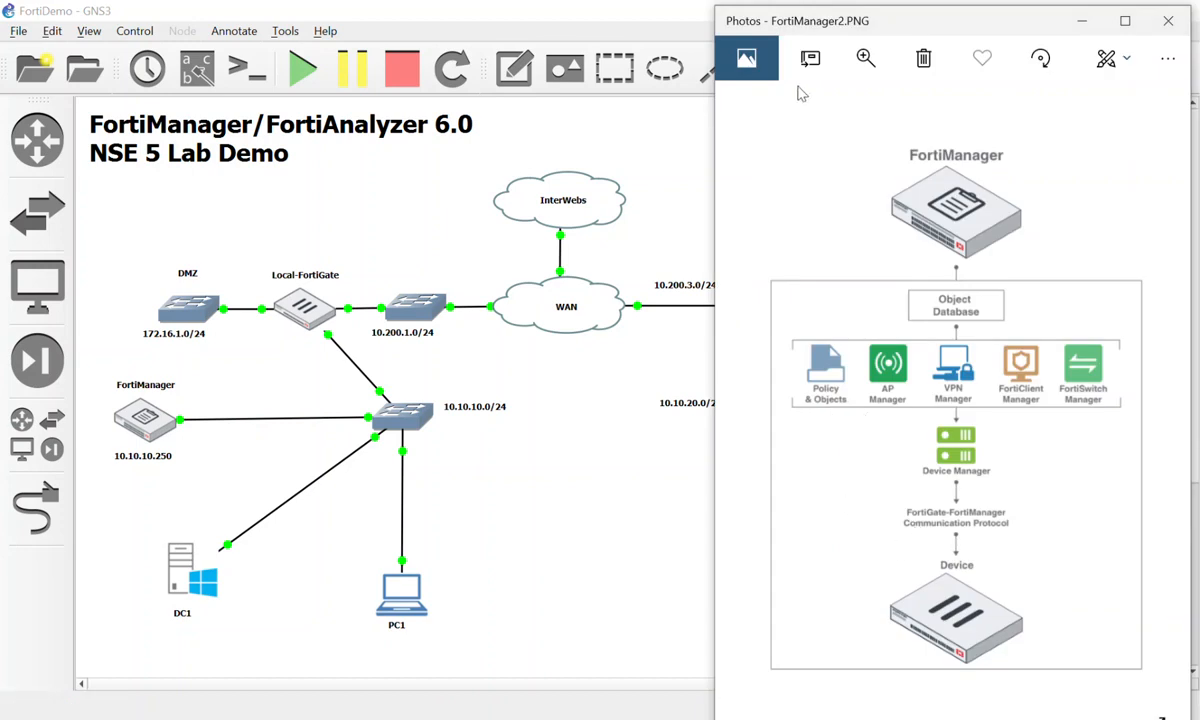
click(1106, 57)
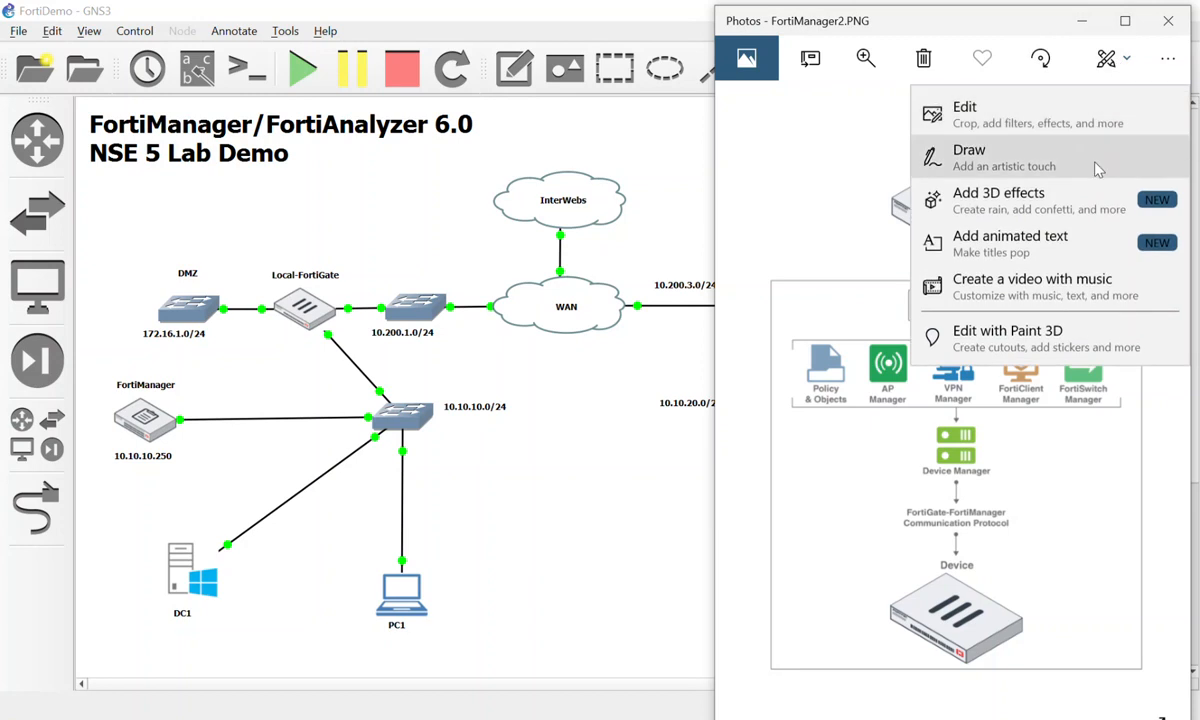
click(970, 153)
click(838, 70)
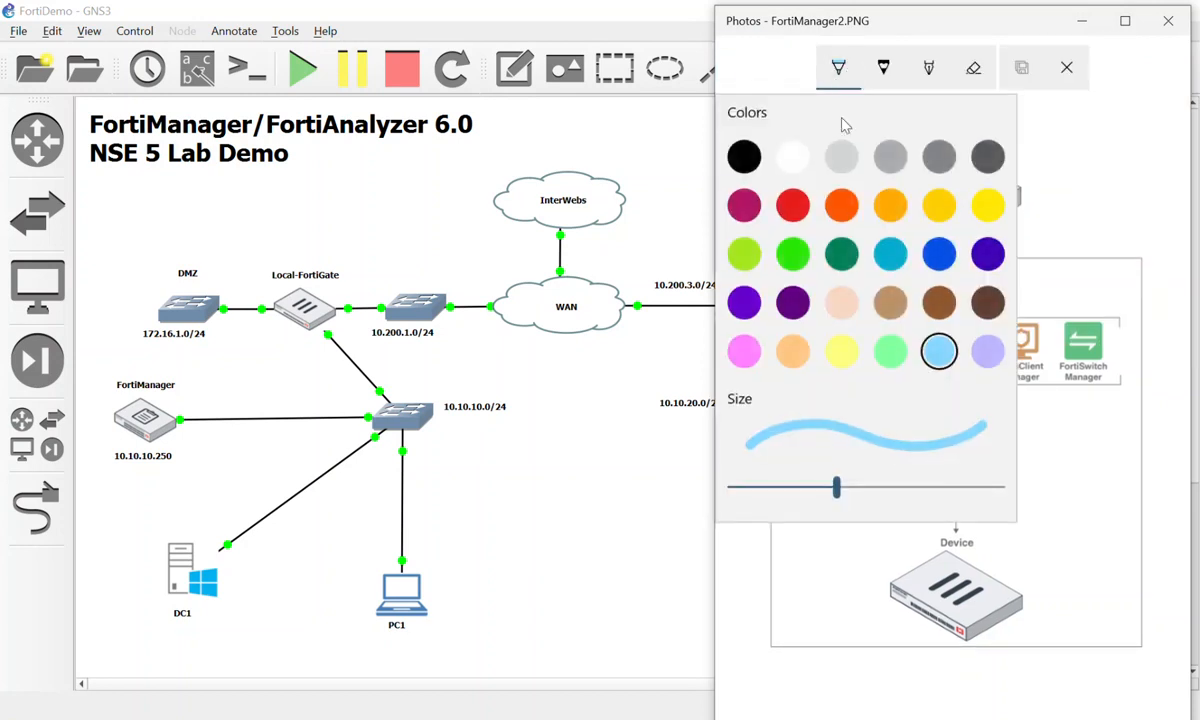
click(789, 213)
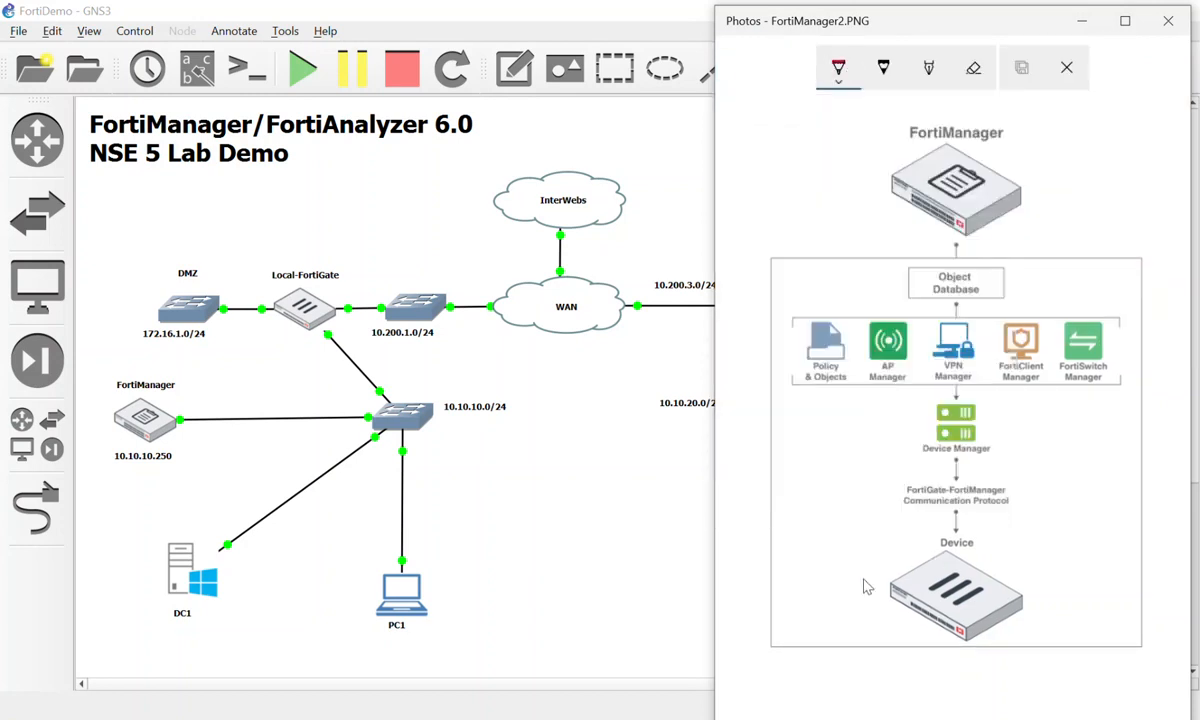
Draw three red arrows at Device Manager and Object Database, then minimize Photos.
mouse_move(860, 585)
mouse_down()
mouse_move(840, 415)
mouse_move(826, 428)
mouse_move(865, 430)
mouse_up()
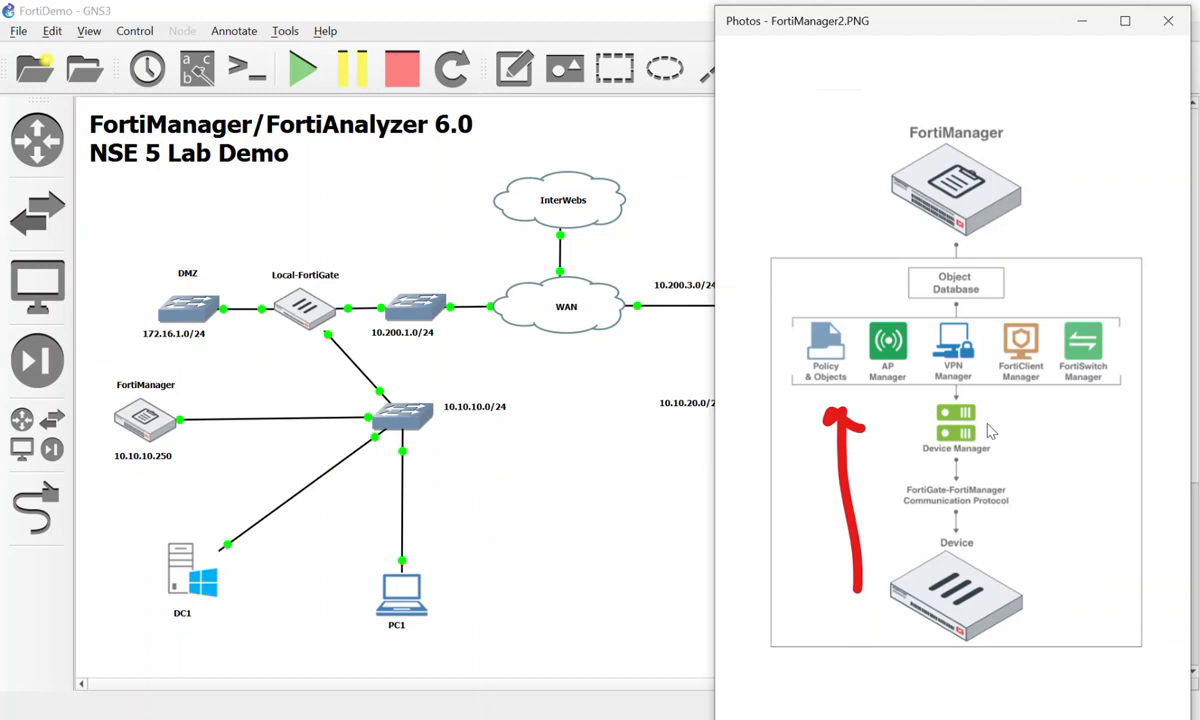
mouse_move(1057, 432)
mouse_down()
mouse_move(1066, 620)
mouse_move(1090, 593)
mouse_up()
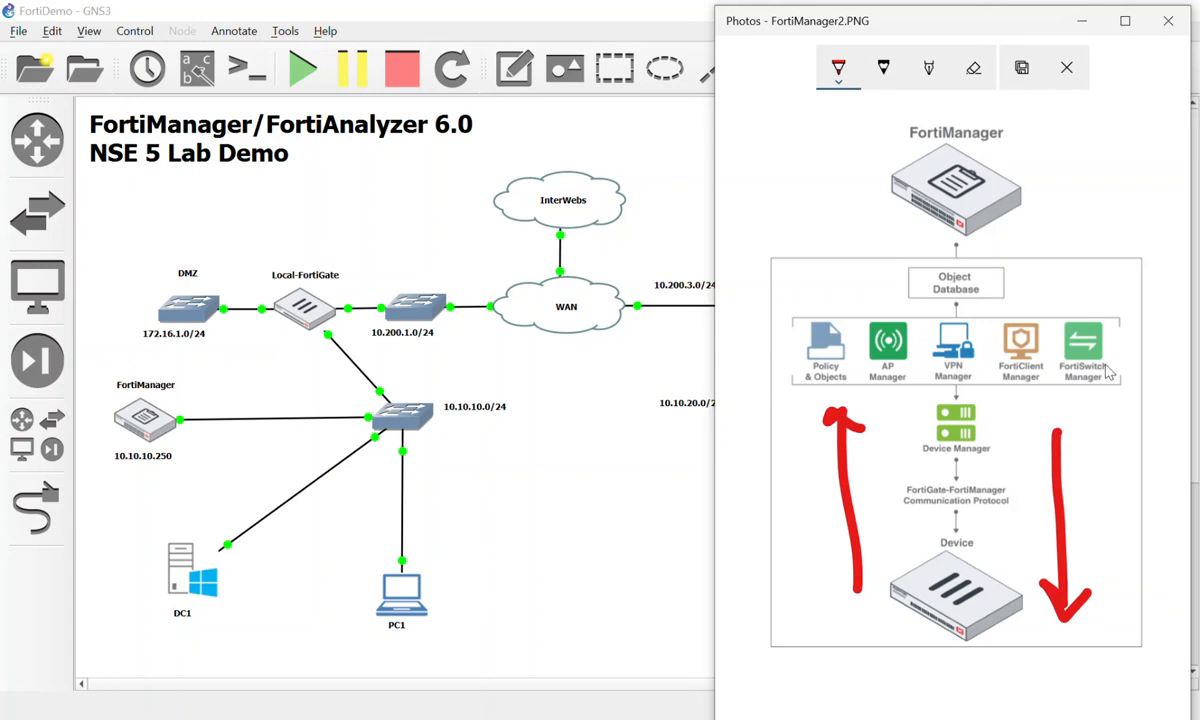
mouse_move(1112, 278)
mouse_down()
mouse_move(1012, 289)
mouse_move(1034, 305)
mouse_up()
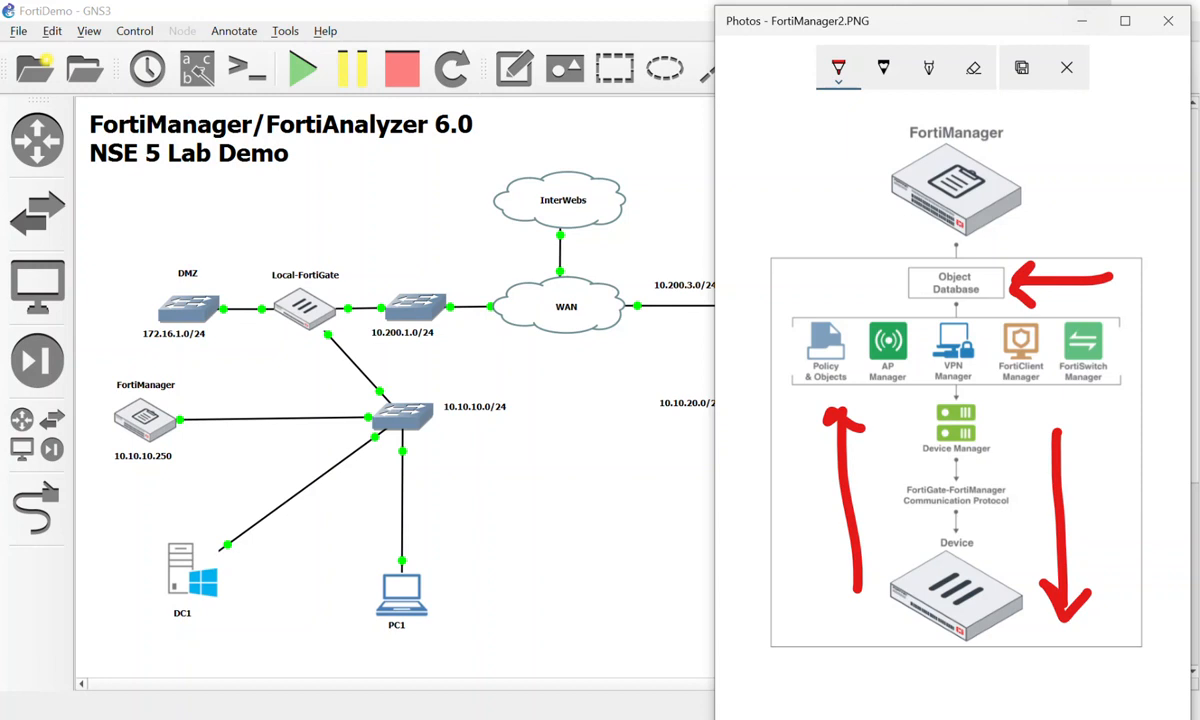
click(1081, 20)
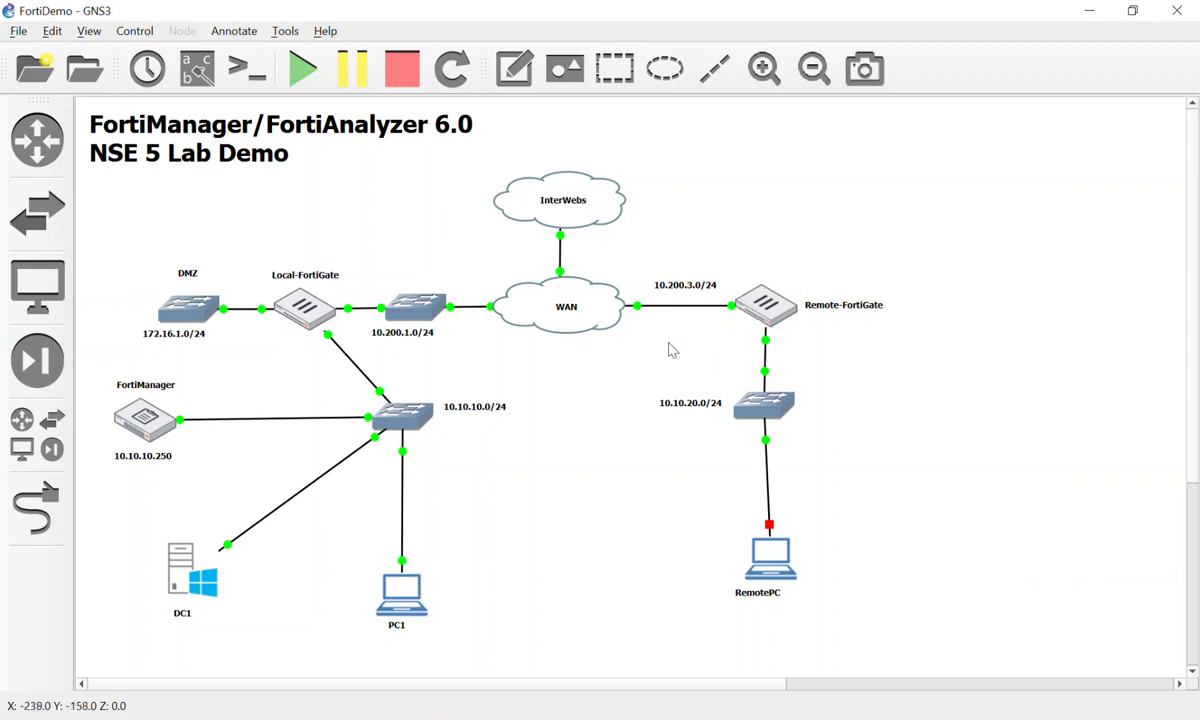
mouse_move(527, 328)
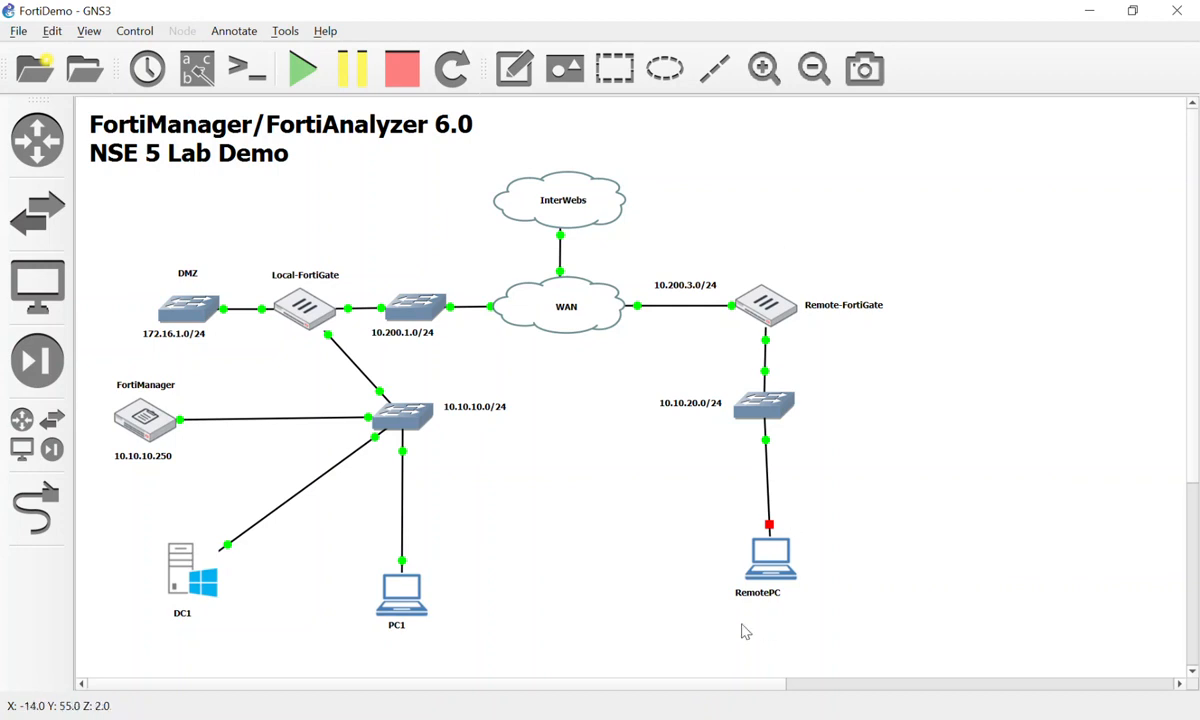
Log in to FortiManager with the administrator account and open Device Manager with both FortiGates.
click(765, 718)
click(603, 372)
text(admin)
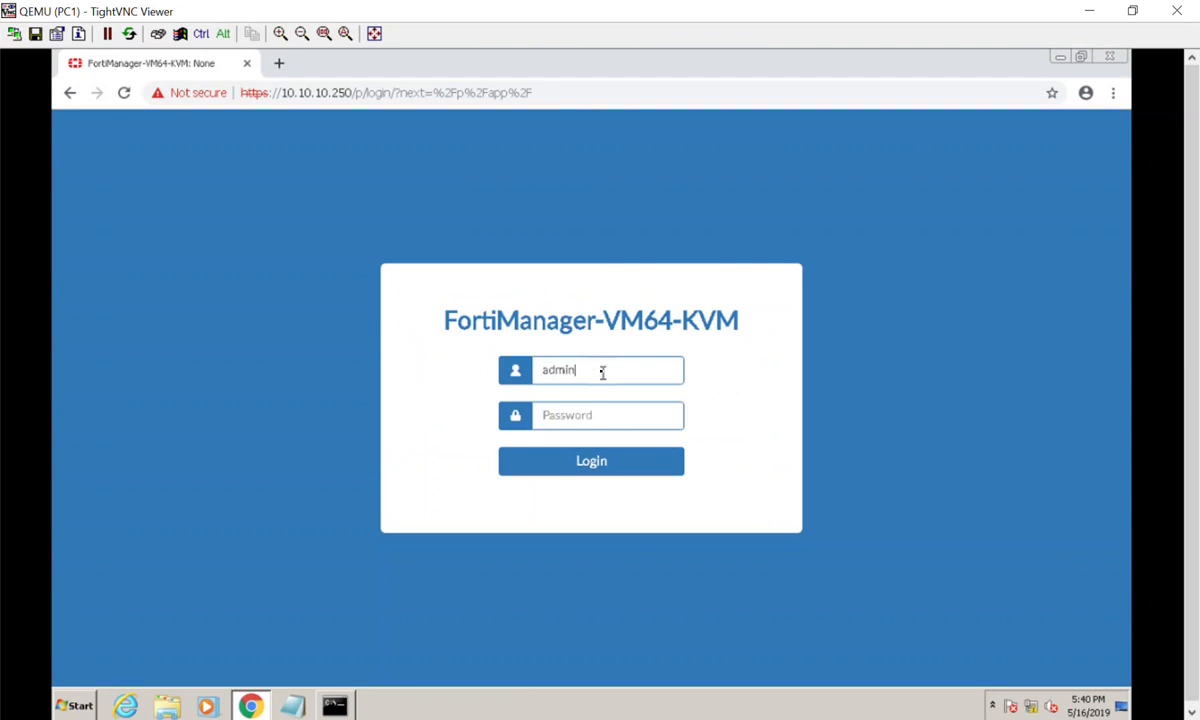
key(Tab)
text(admtinet)
key(Return)
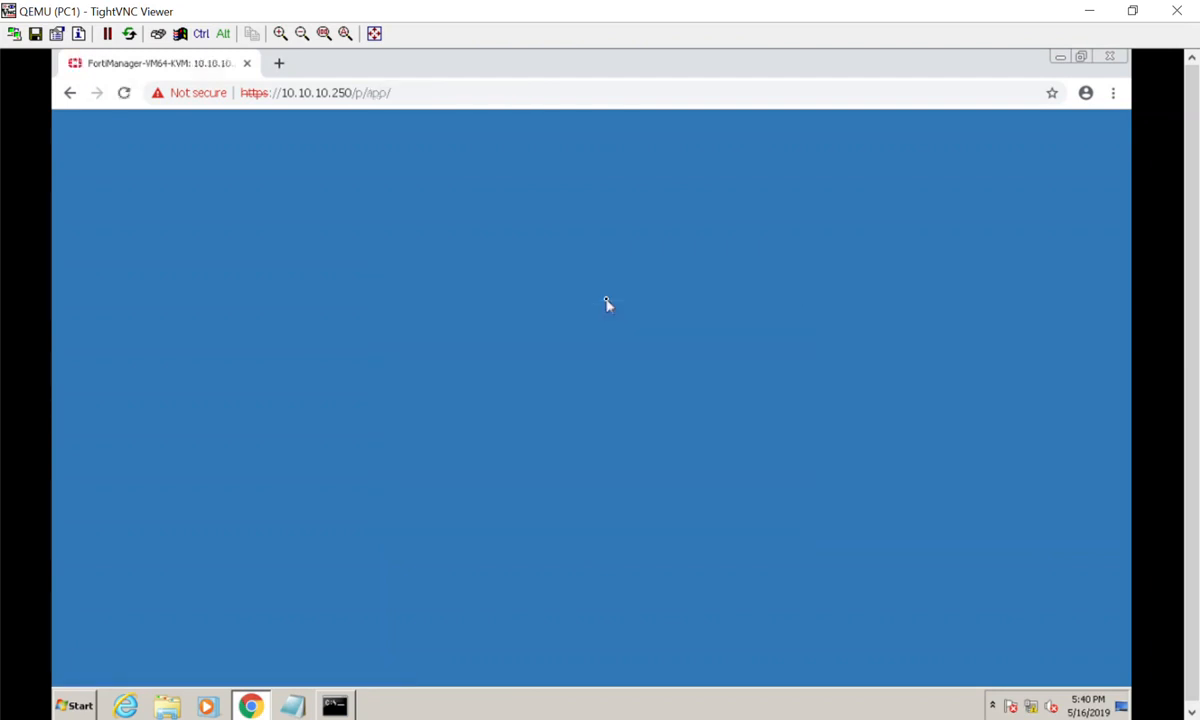
click(291, 254)
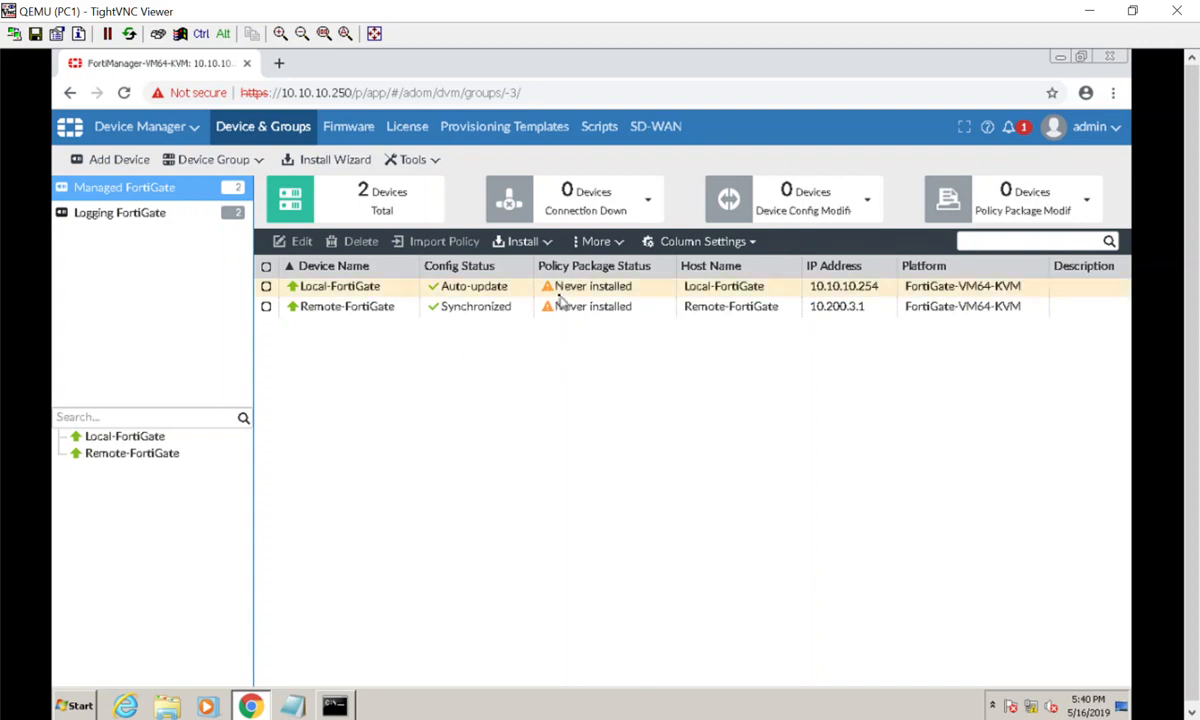
mouse_move(873, 714)
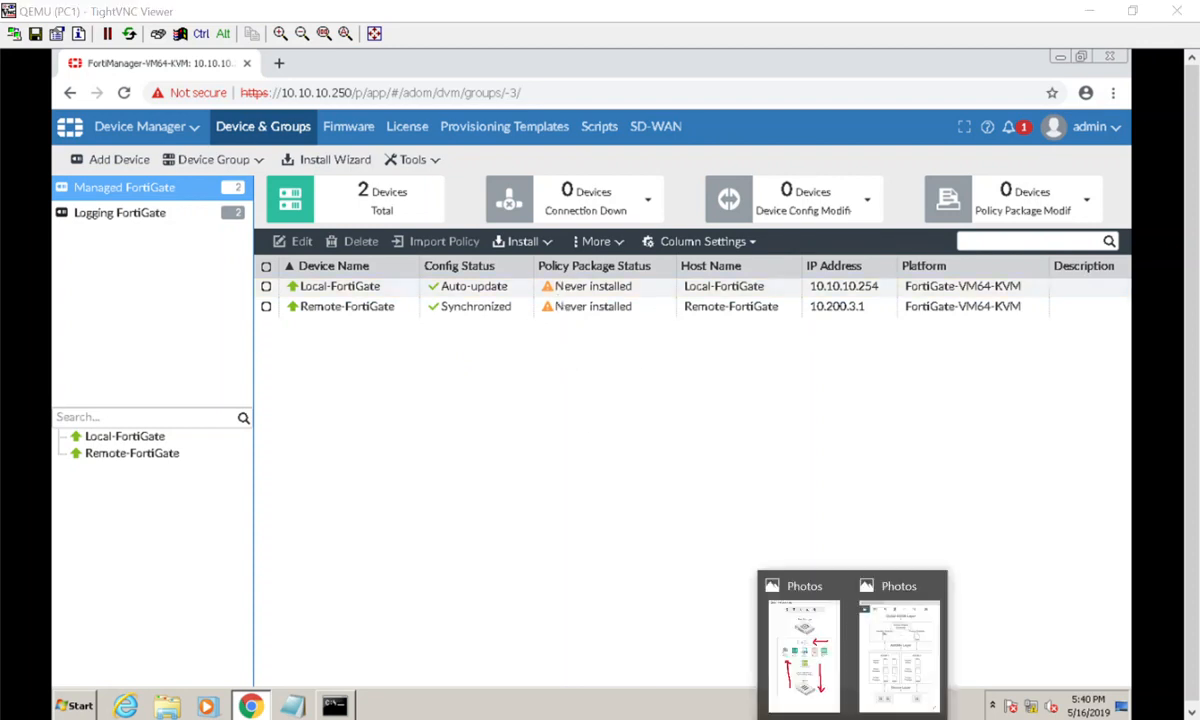
click(899, 650)
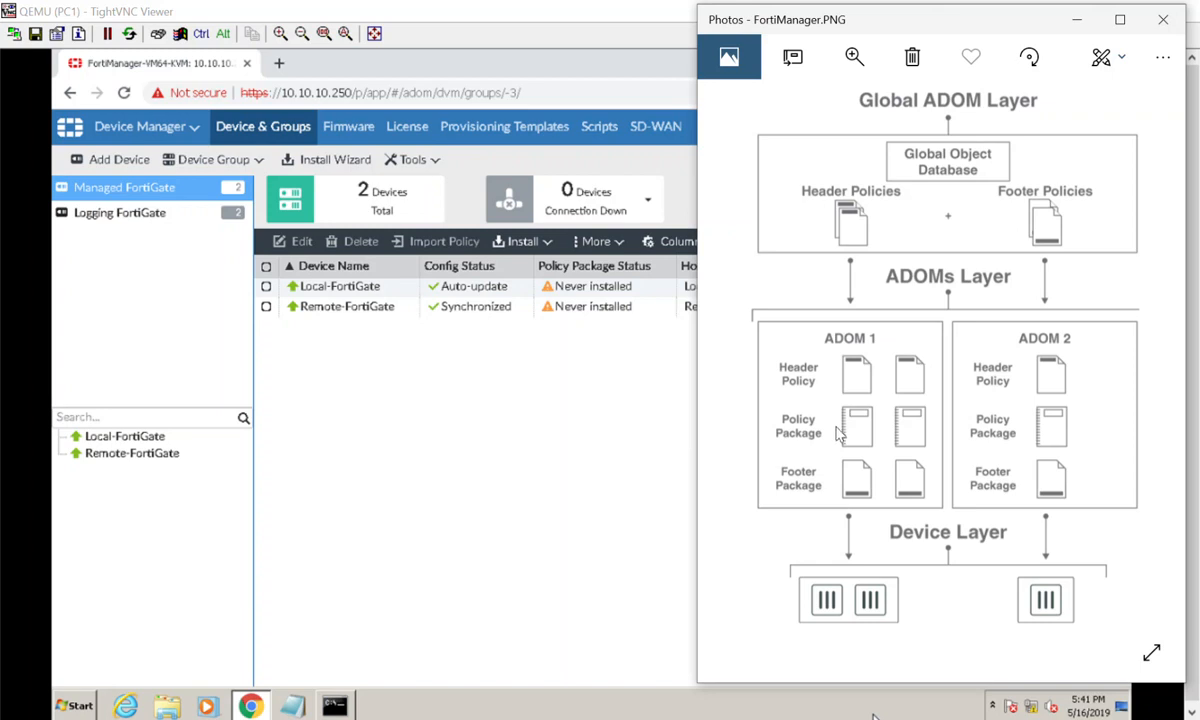
click(420, 362)
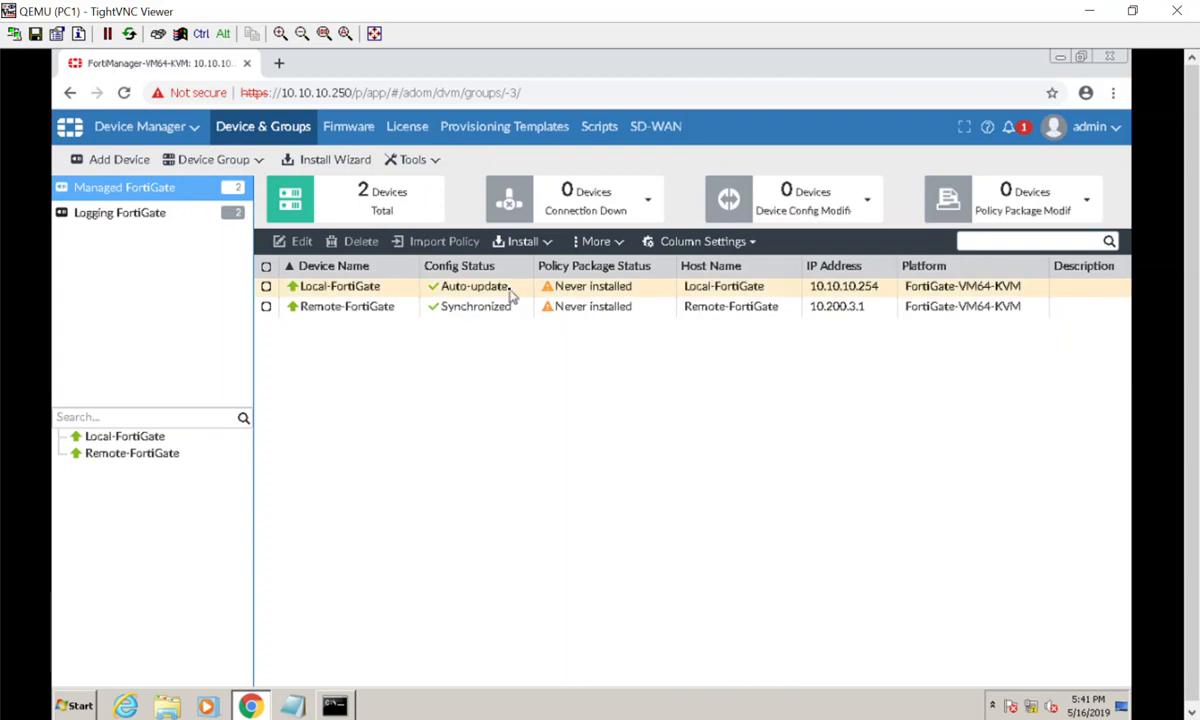
Select the Local-FortiGate device, re-maximize the remote desktop window, and open a new Chrome tab.
click(712, 287)
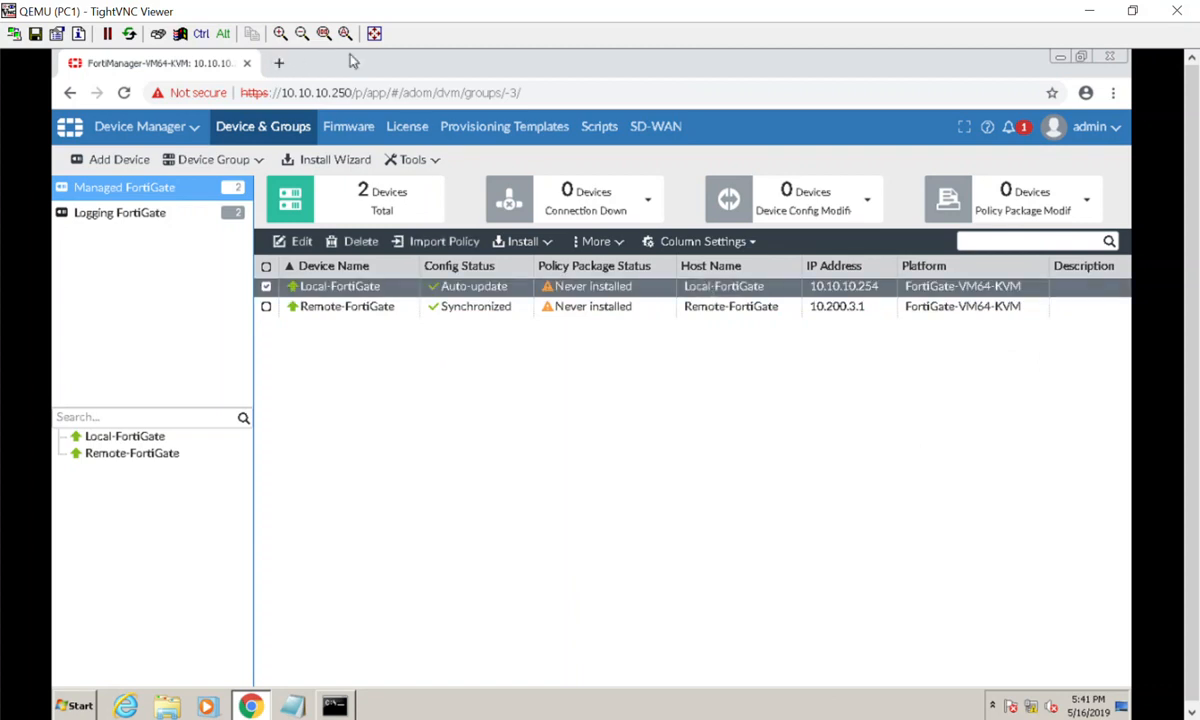
drag(417, 14, 886, 270)
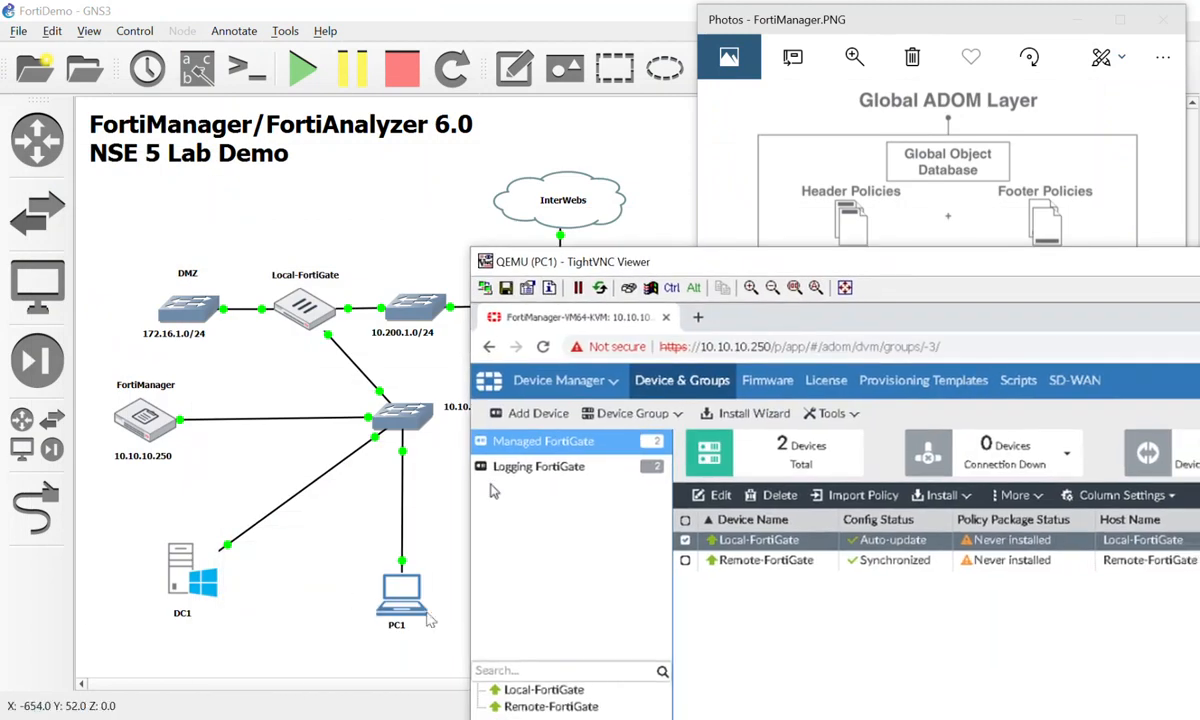
double_click(621, 258)
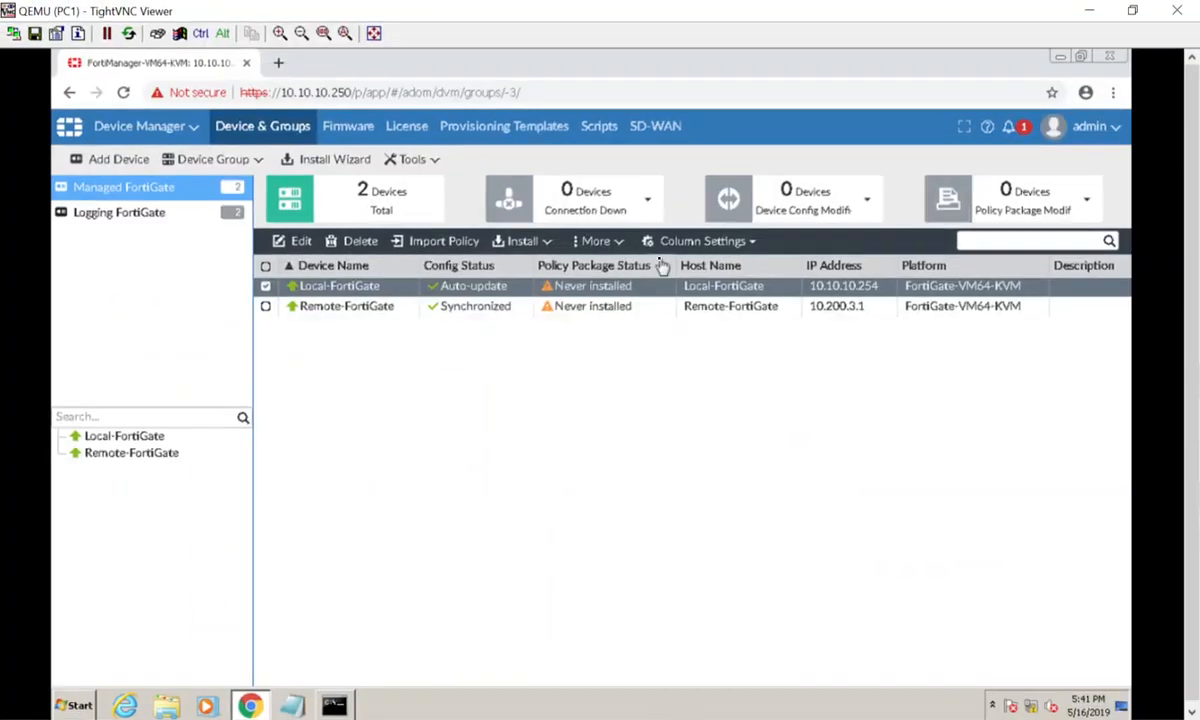
click(279, 63)
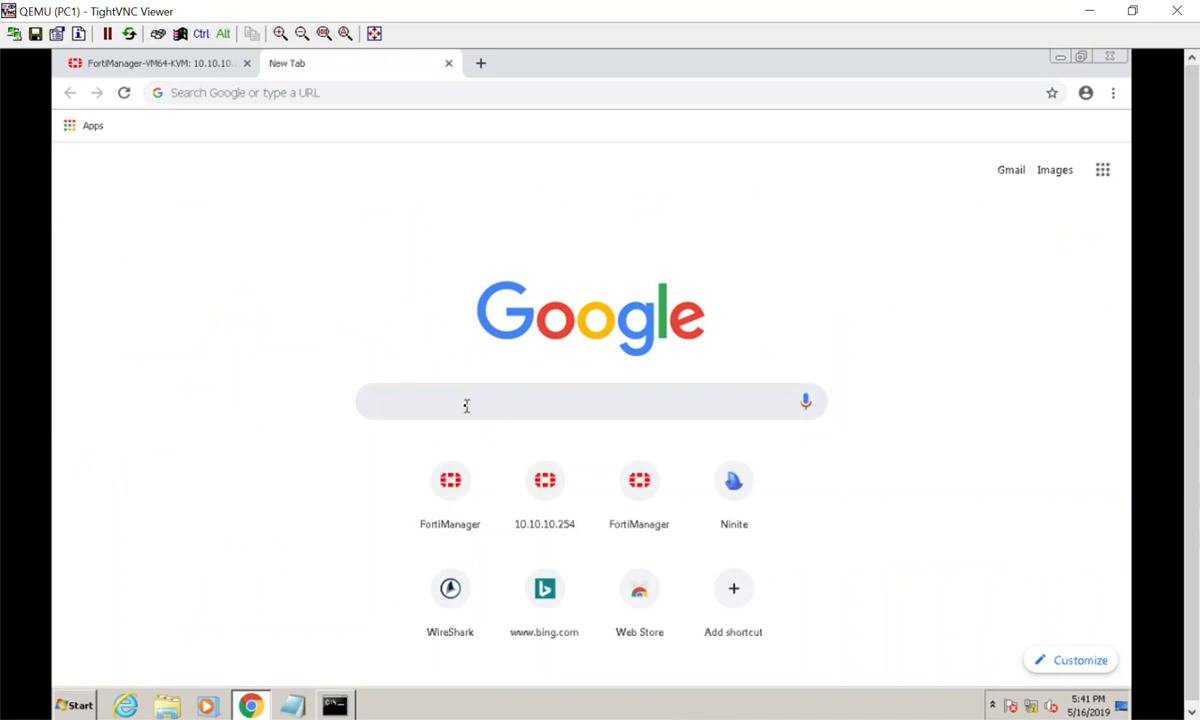
Search Google for 'dwwtc' in the new tab, then return to the FortiManager tab.
text(dwwtc.p)
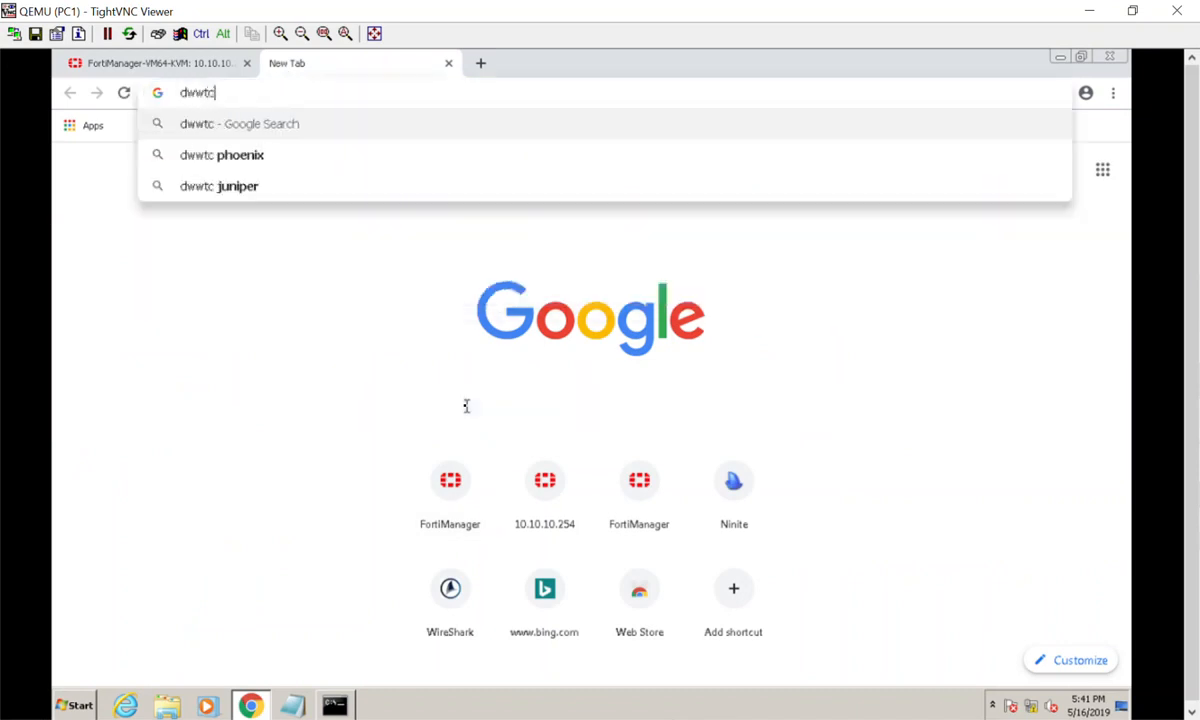
key(BackSpace)
key(BackSpace)
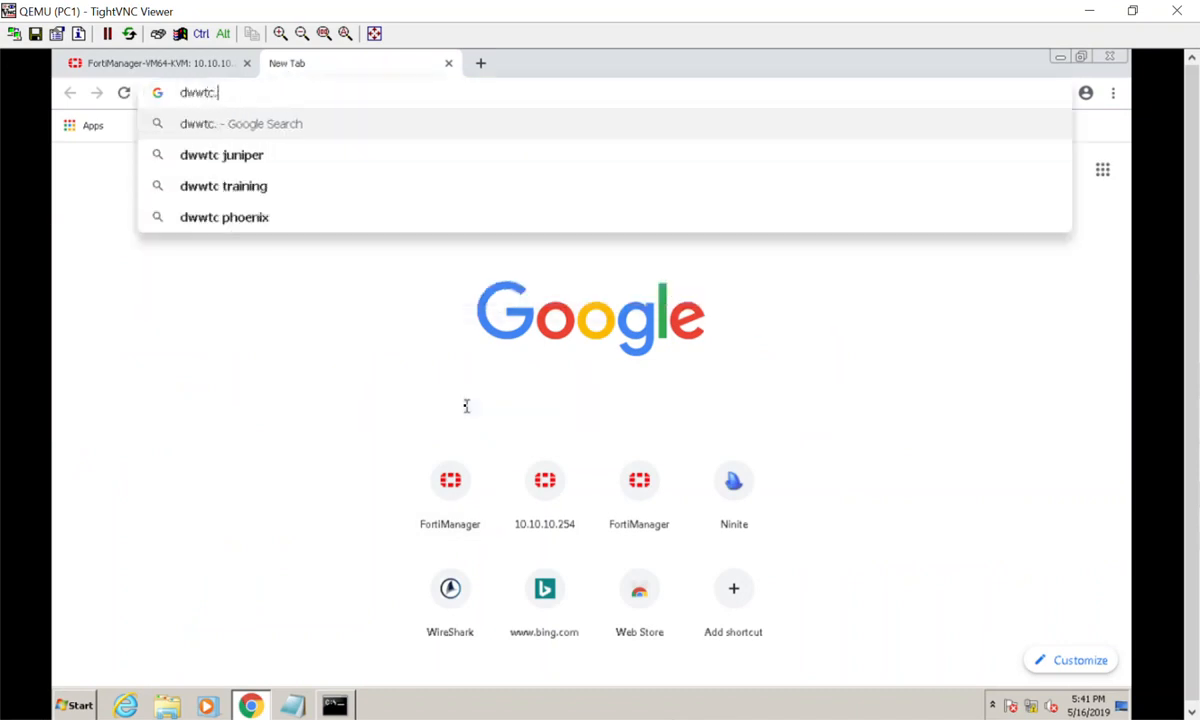
key(Return)
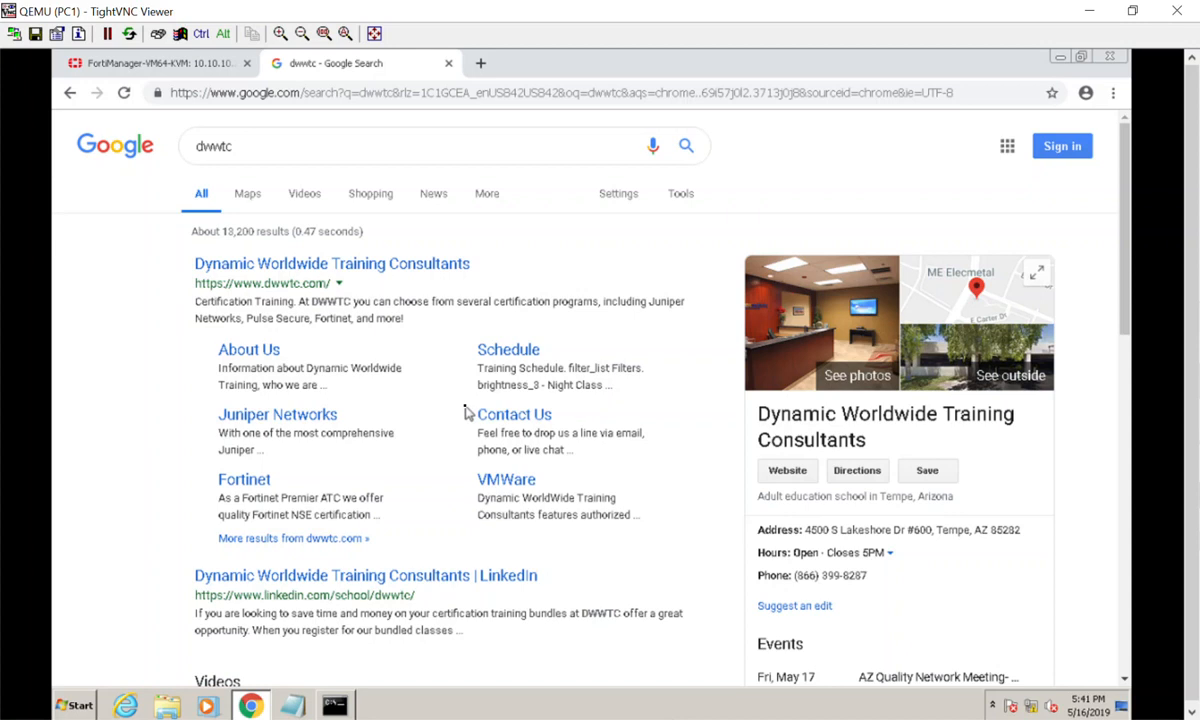
click(201, 62)
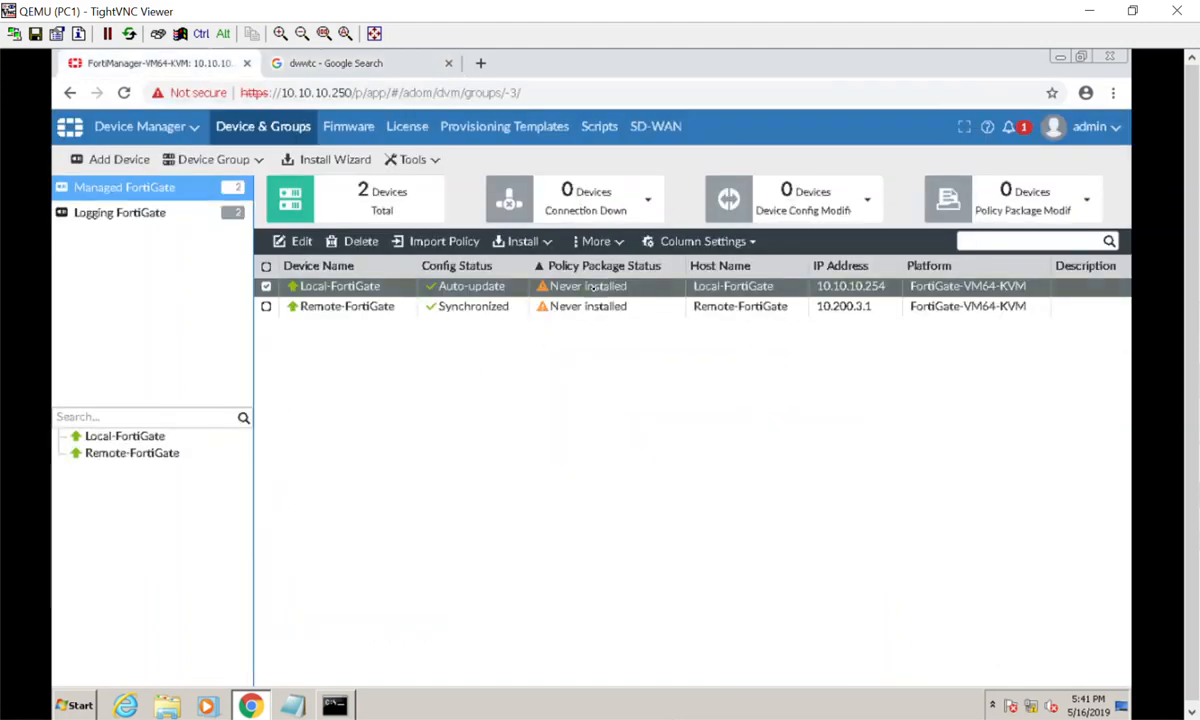
Start importing Local-FortiGate policies into the root folder, appending '-Initial' to the package name.
click(455, 251)
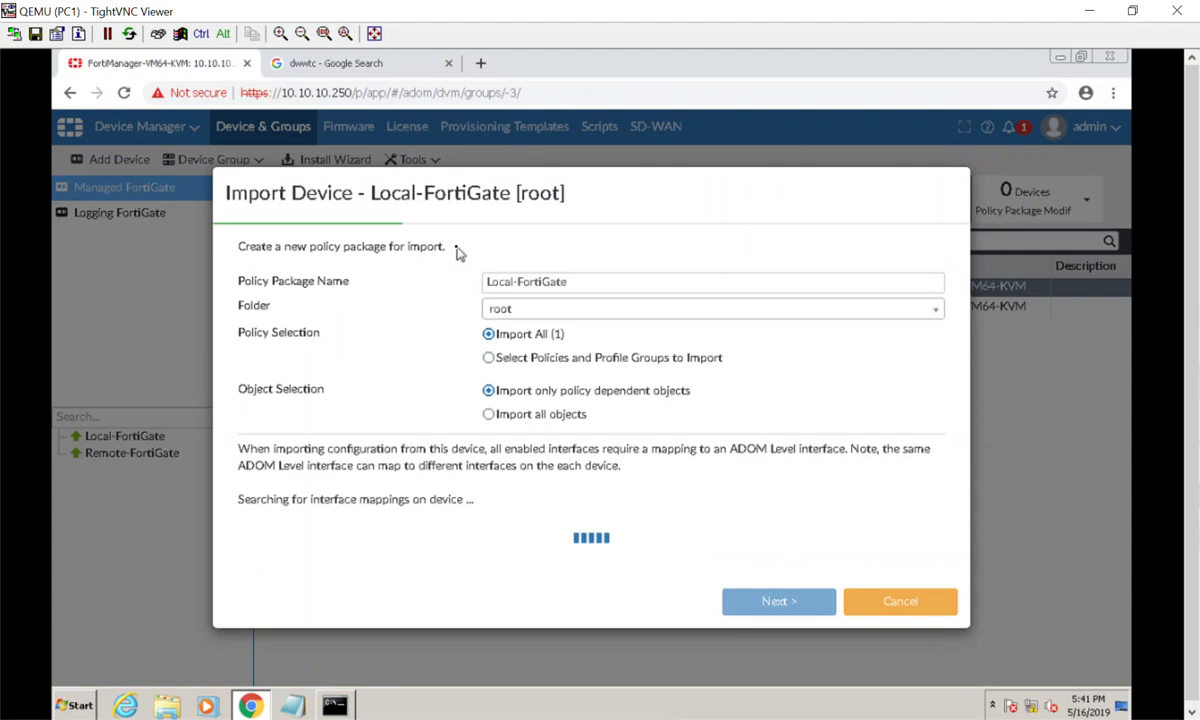
click(522, 313)
click(522, 313)
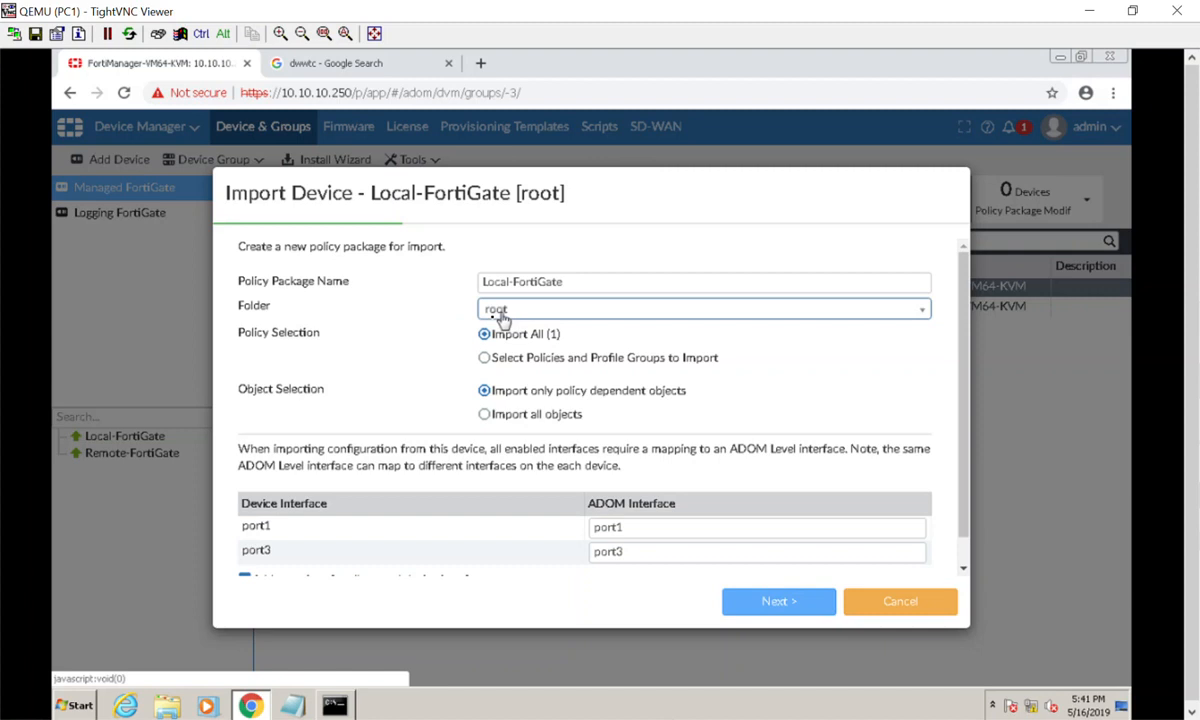
scroll(385, 386, down, 1)
scroll(385, 386, up, 1)
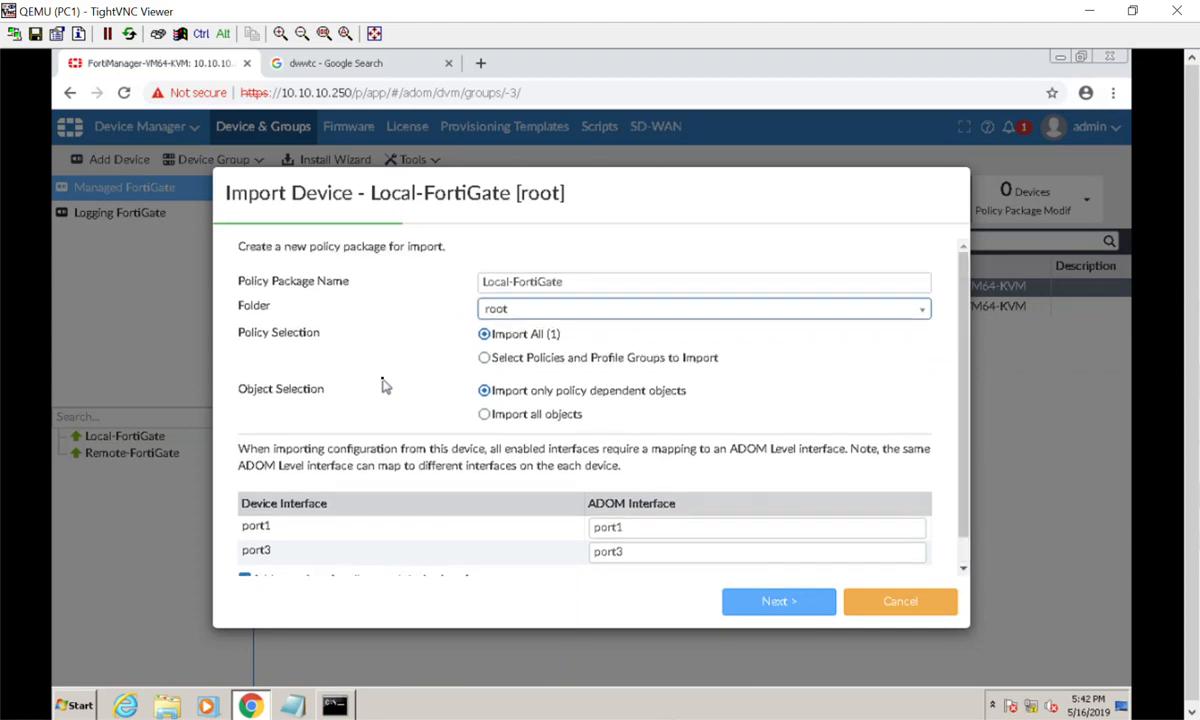
click(580, 282)
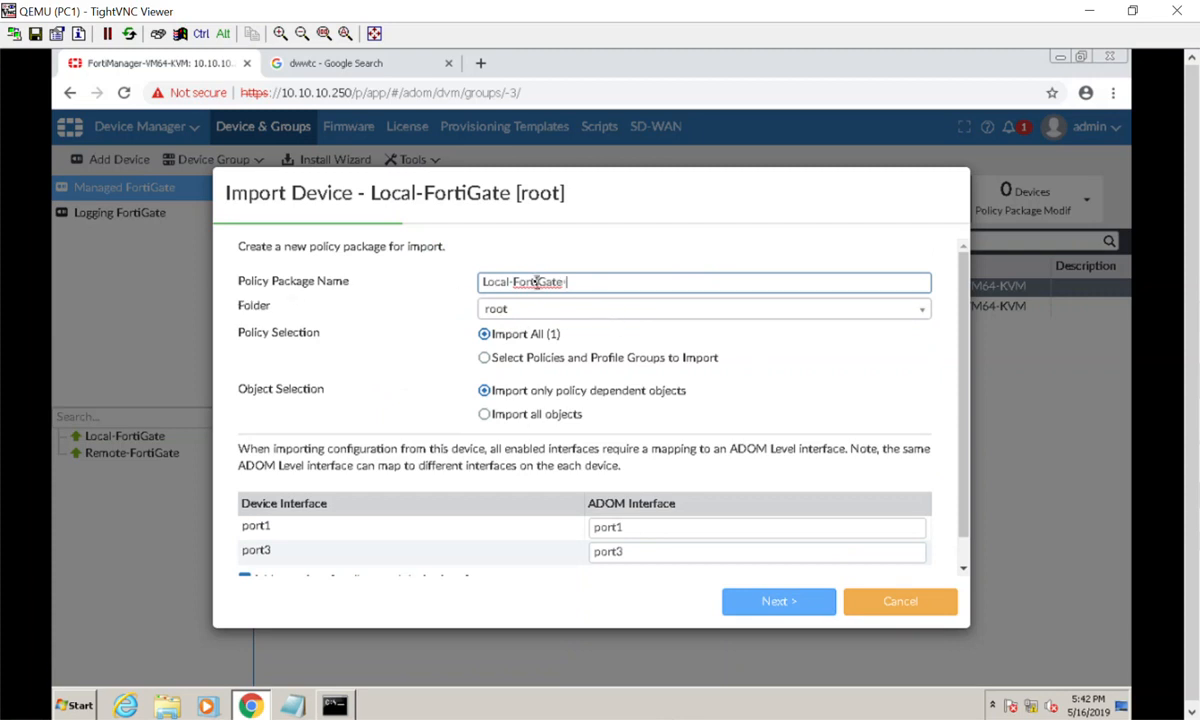
text(-Initial)
Scroll down the Import Device dialog to review the remaining import options.
scroll(610, 422, down, 1)
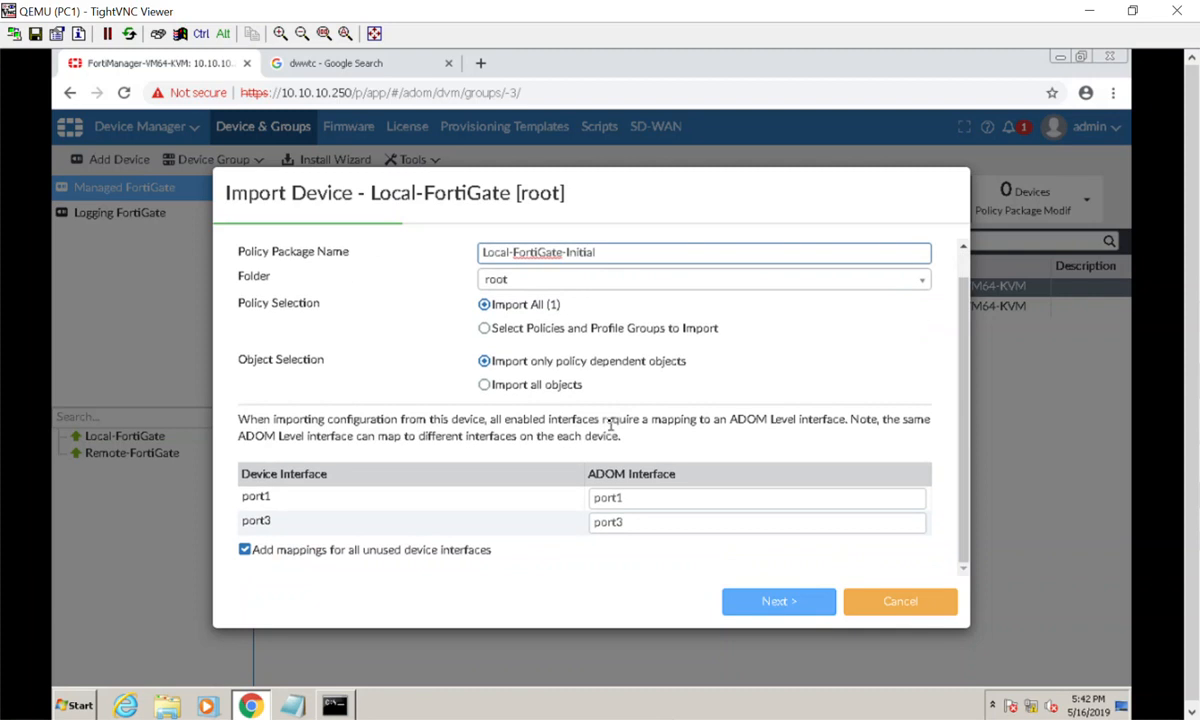
Import all objects, map port1 to WAN and port3 to LAN, and proceed.
click(505, 386)
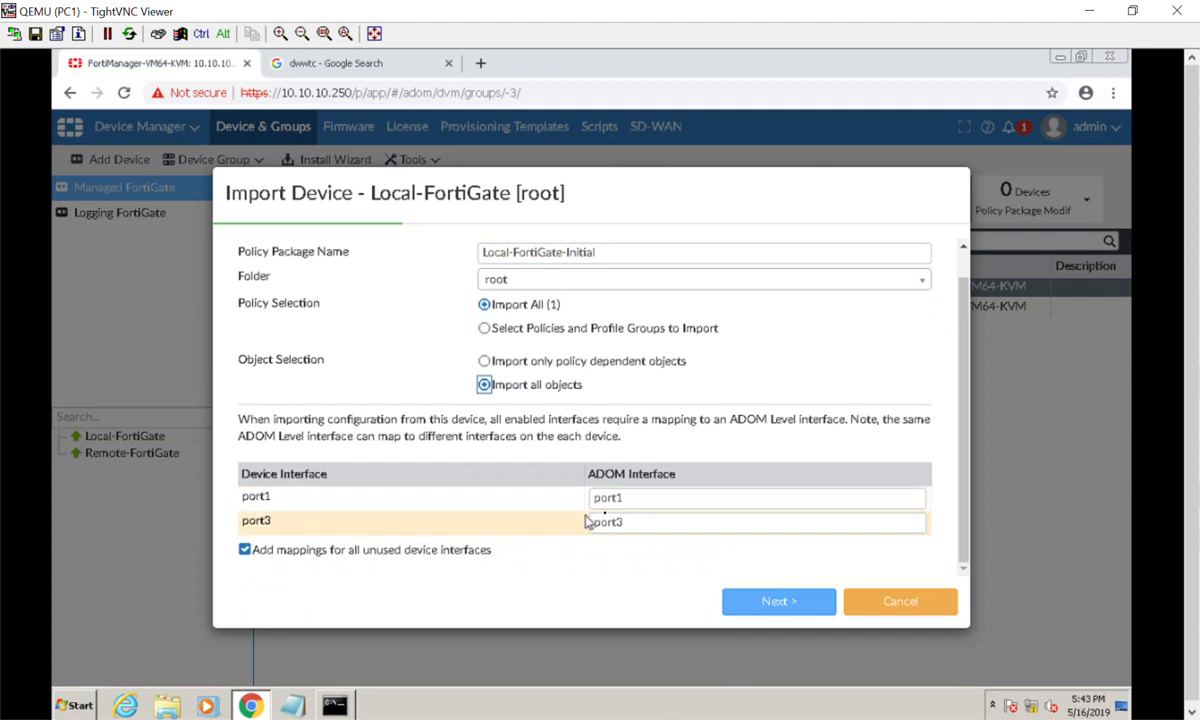
double_click(643, 497)
text(WAN)
double_click(644, 522)
text(LAN)
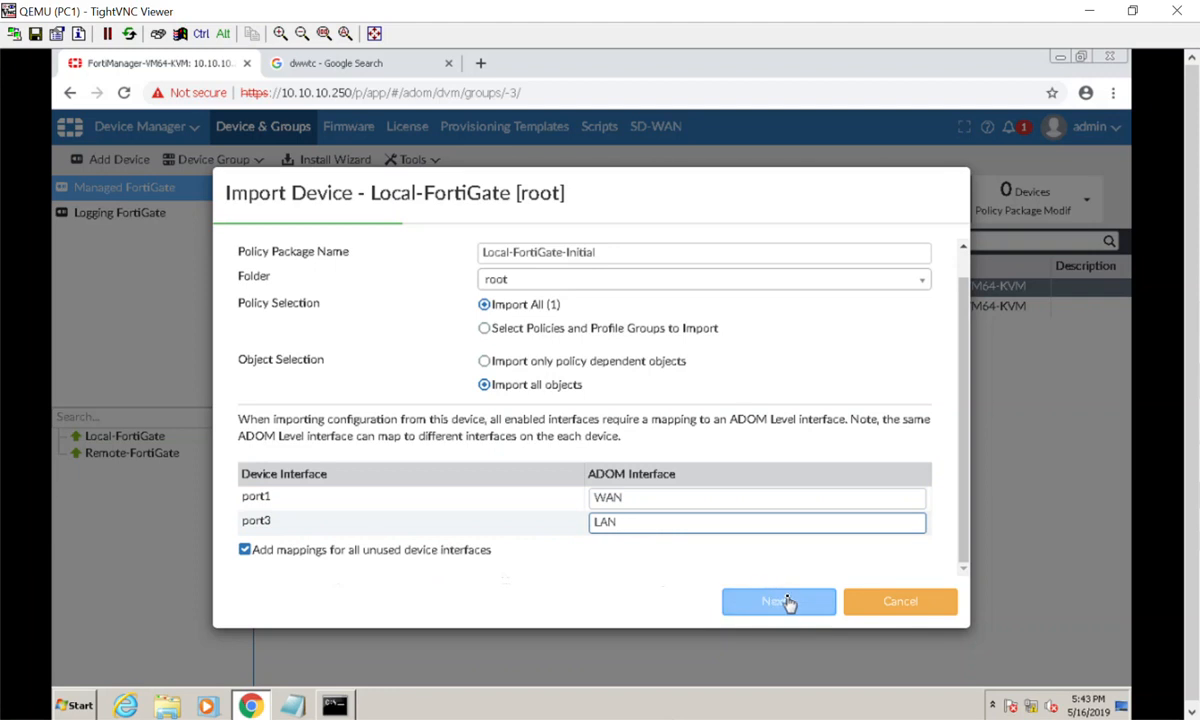
click(750, 614)
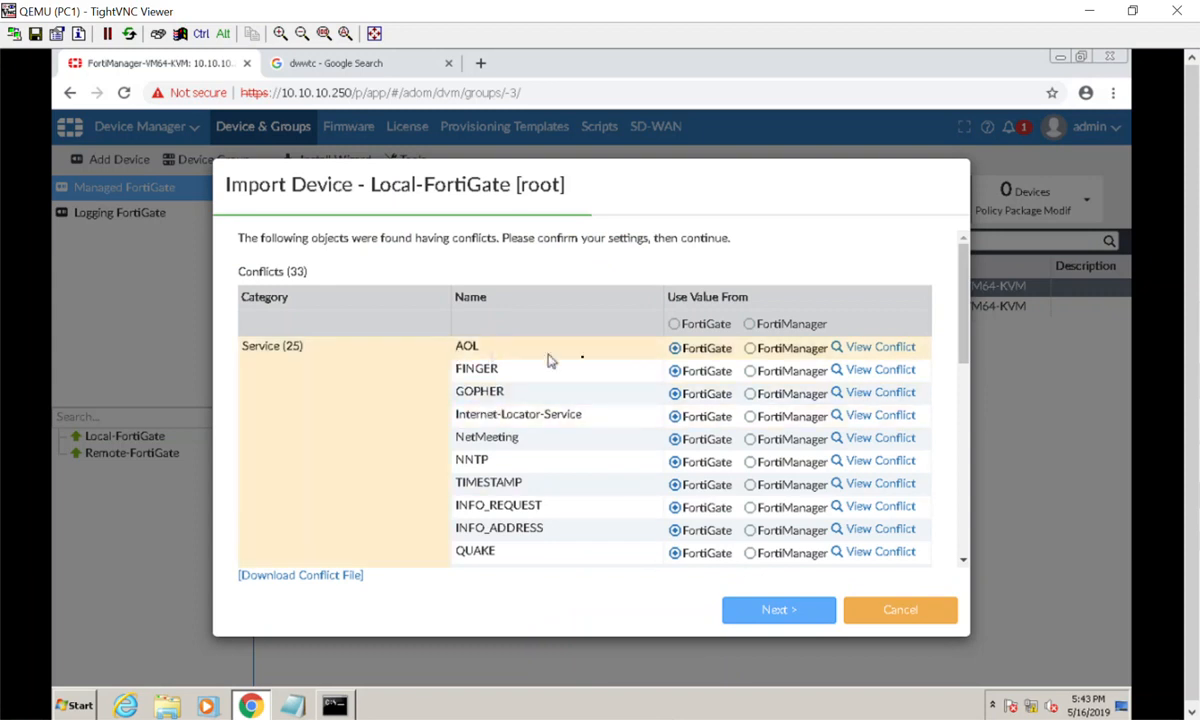
View the AOL, NetMeeting and QUAKE service conflicts, then scroll to the list's end.
click(858, 350)
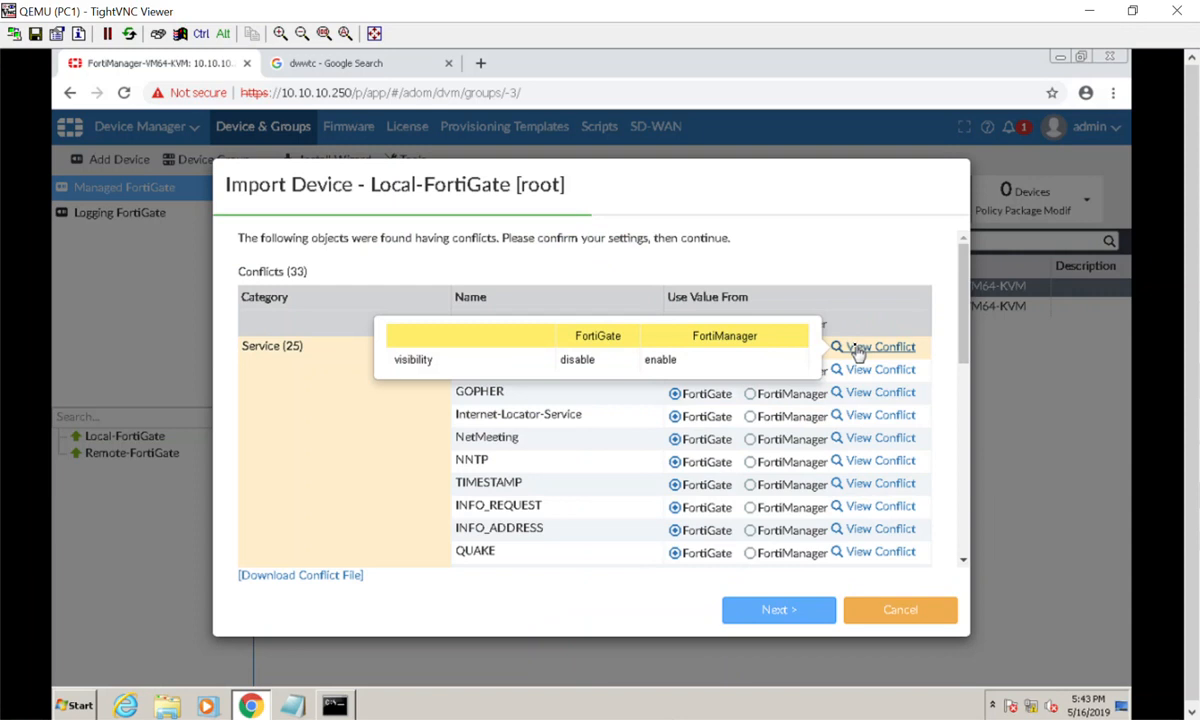
click(855, 450)
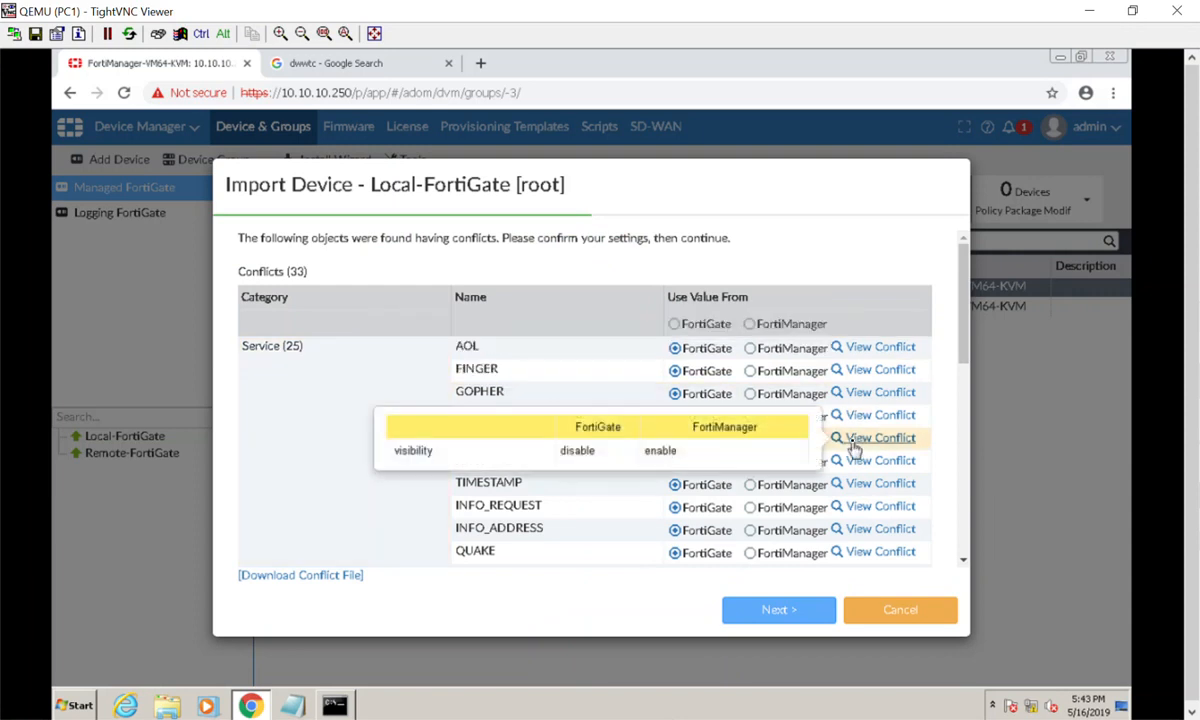
click(852, 553)
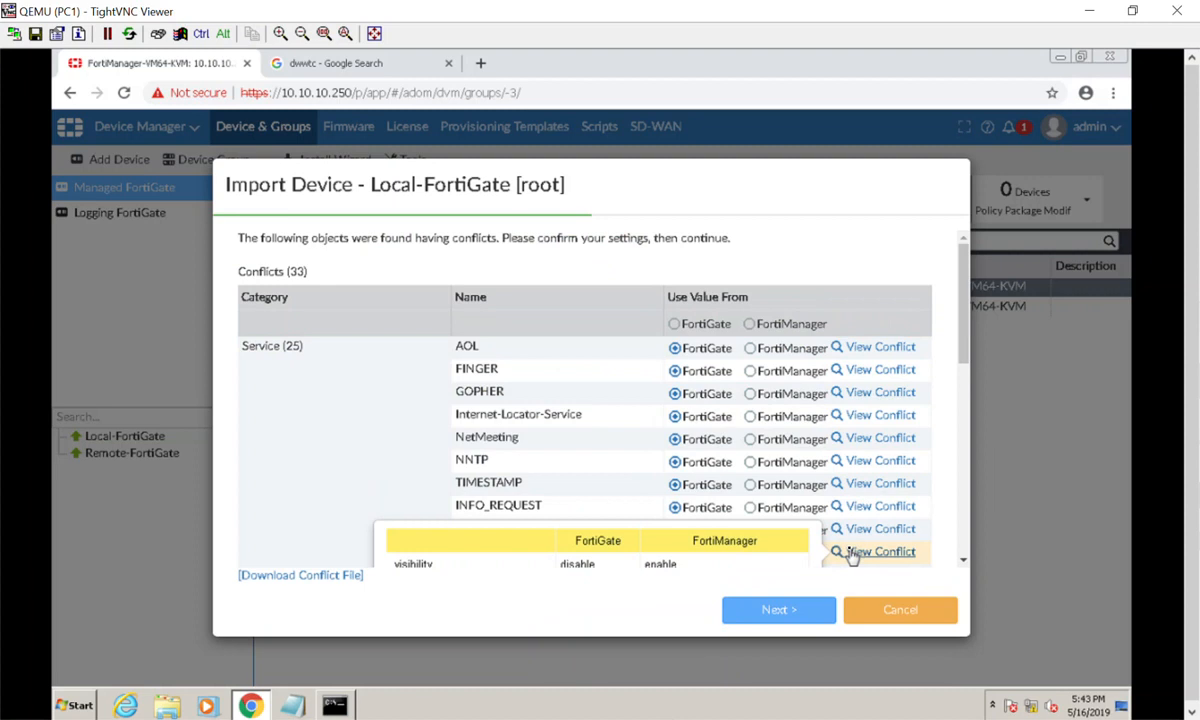
scroll(549, 424, down, 5)
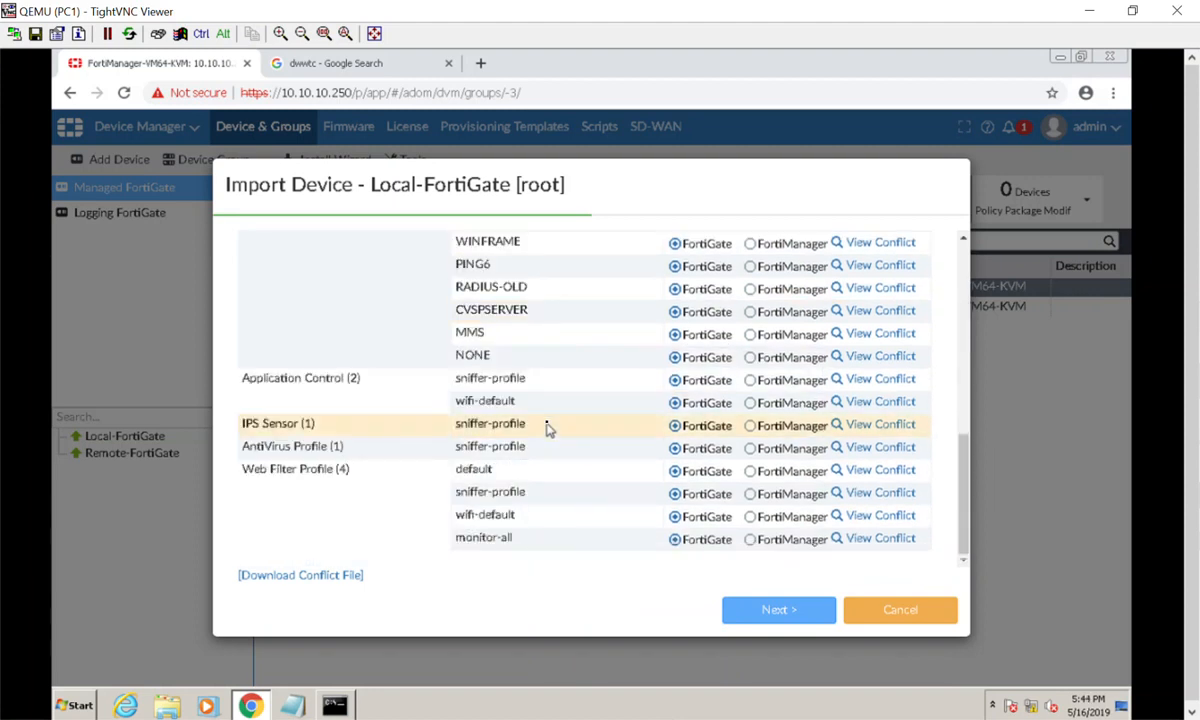
Inspect the sniffer-profile and wifi-default Application Control and Web Filter profile conflicts.
click(852, 387)
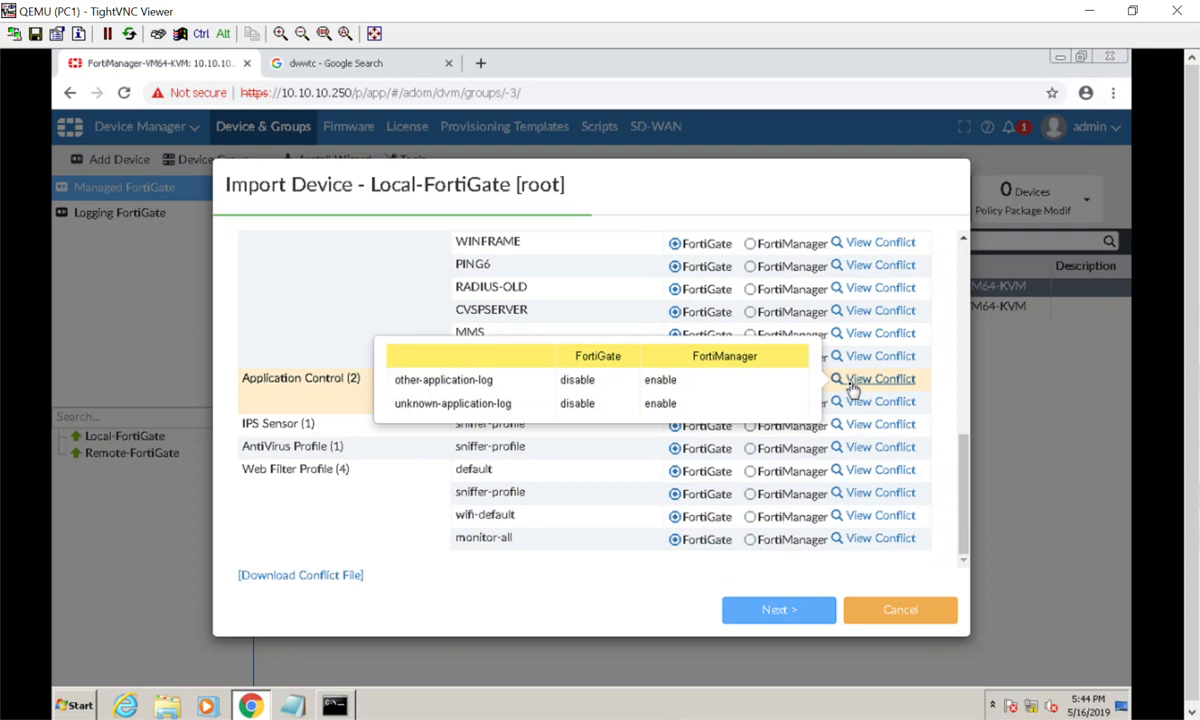
click(856, 405)
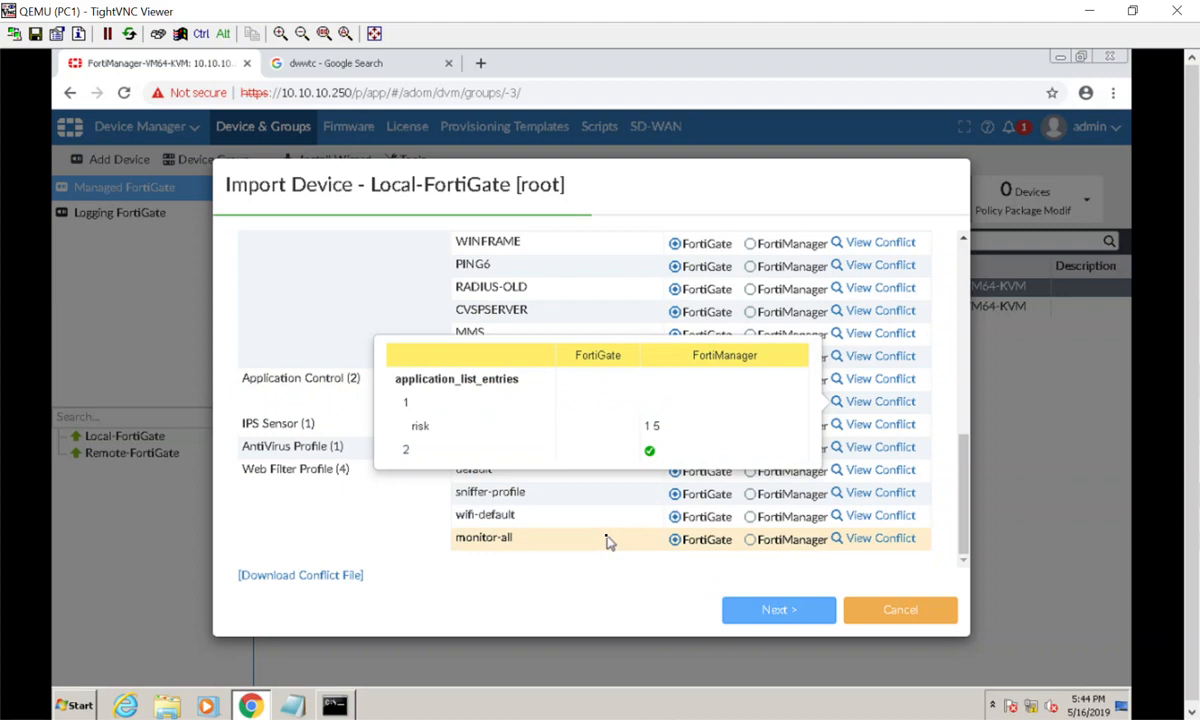
click(866, 540)
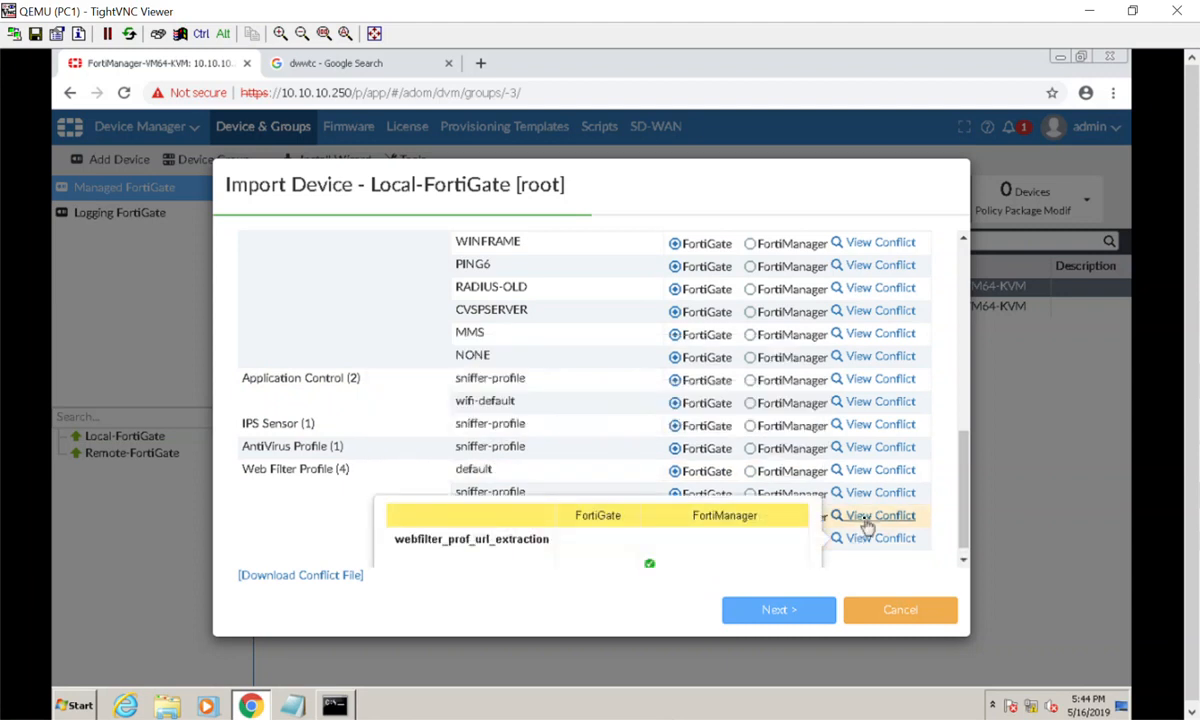
scroll(698, 537, down, 1)
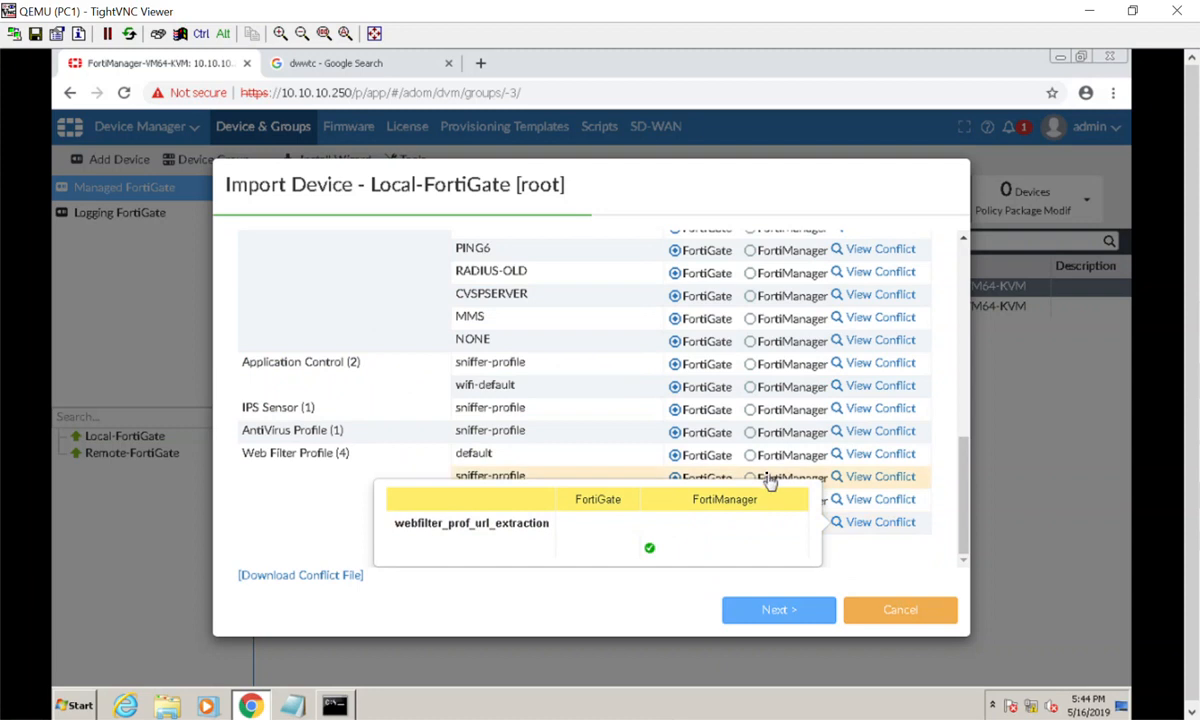
click(879, 478)
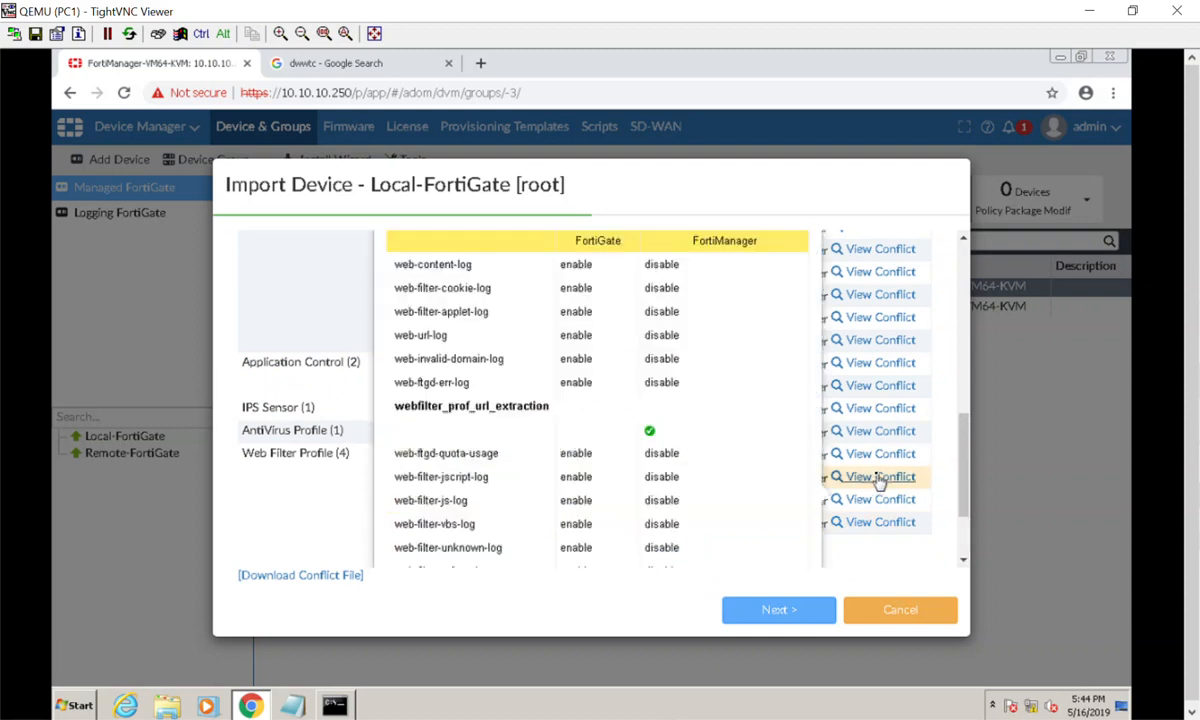
scroll(713, 458, down, 3)
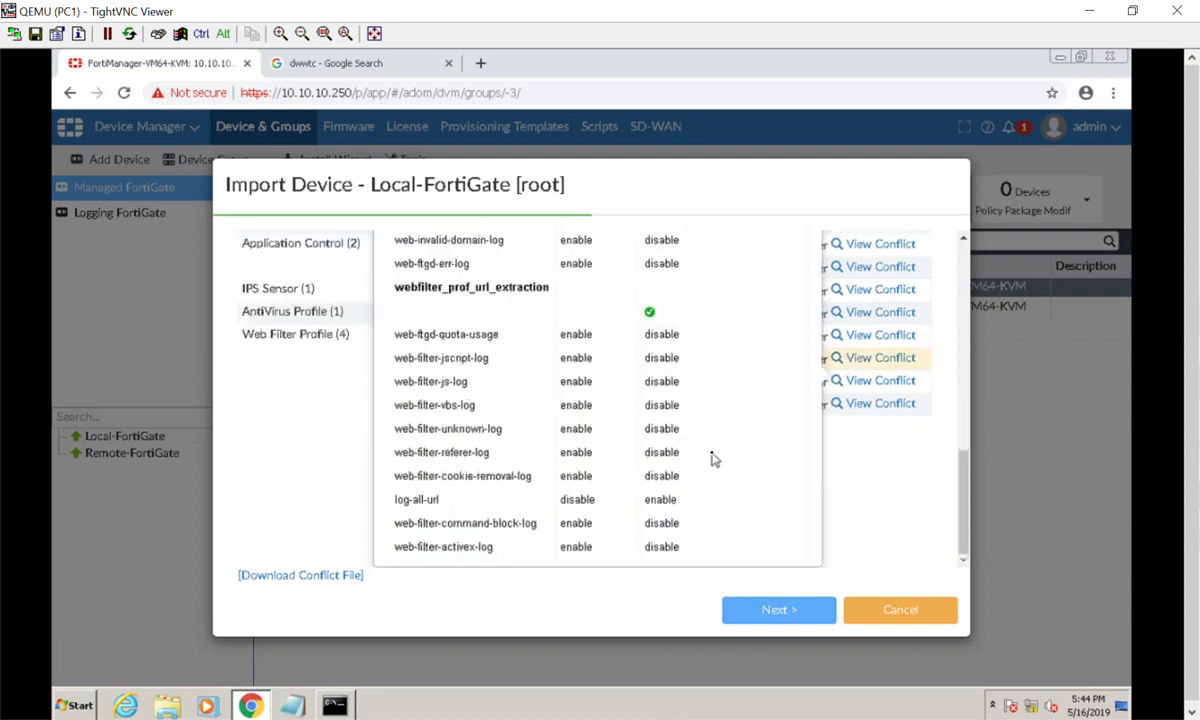
scroll(713, 458, up, 5)
scroll(713, 458, down, 2)
scroll(713, 458, down, 2)
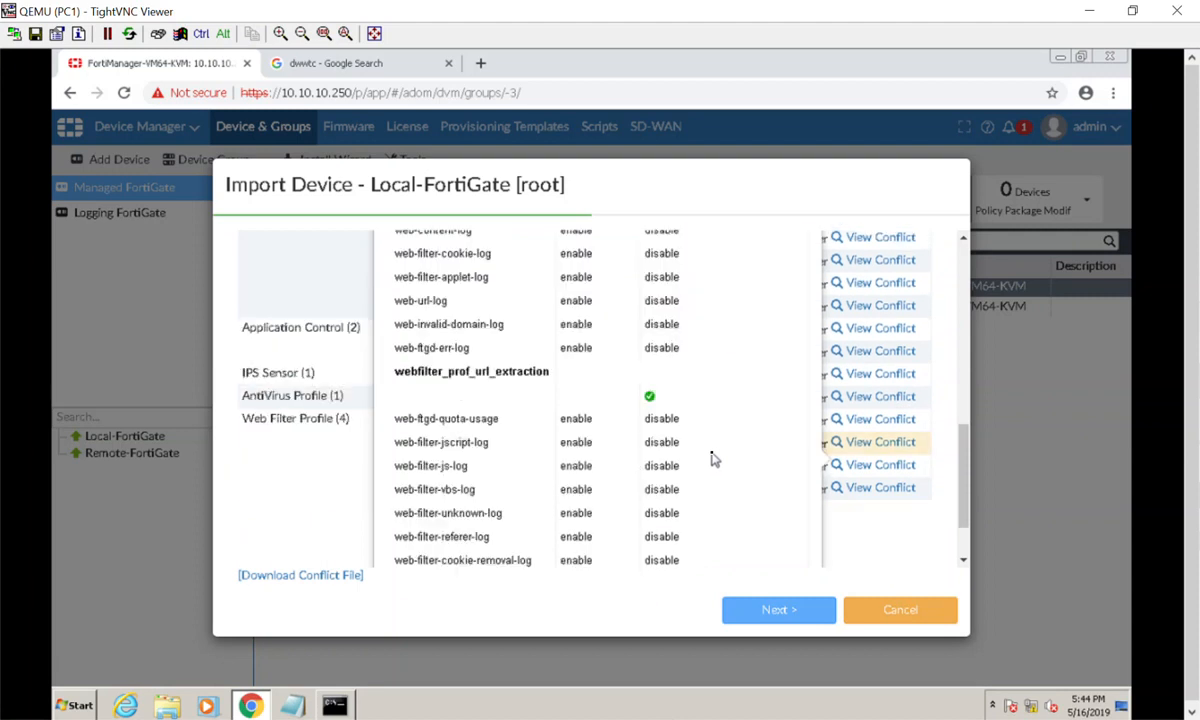
click(348, 471)
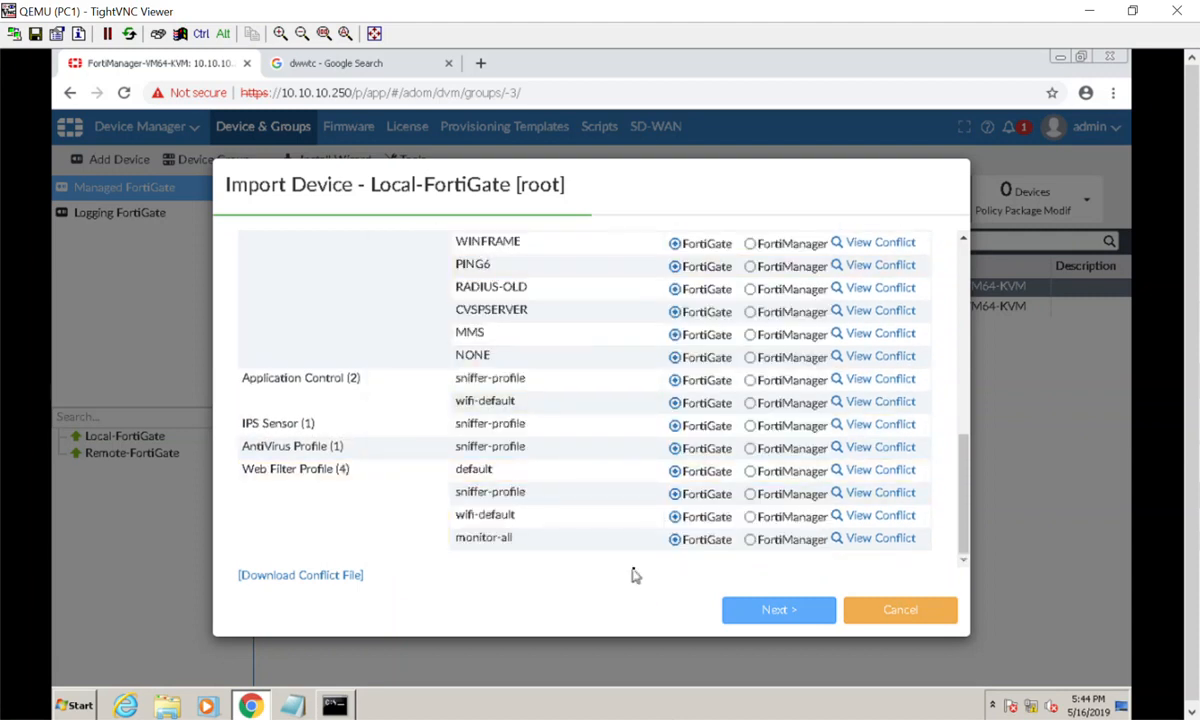
scroll(700, 395, up, 5)
scroll(700, 395, up, 2)
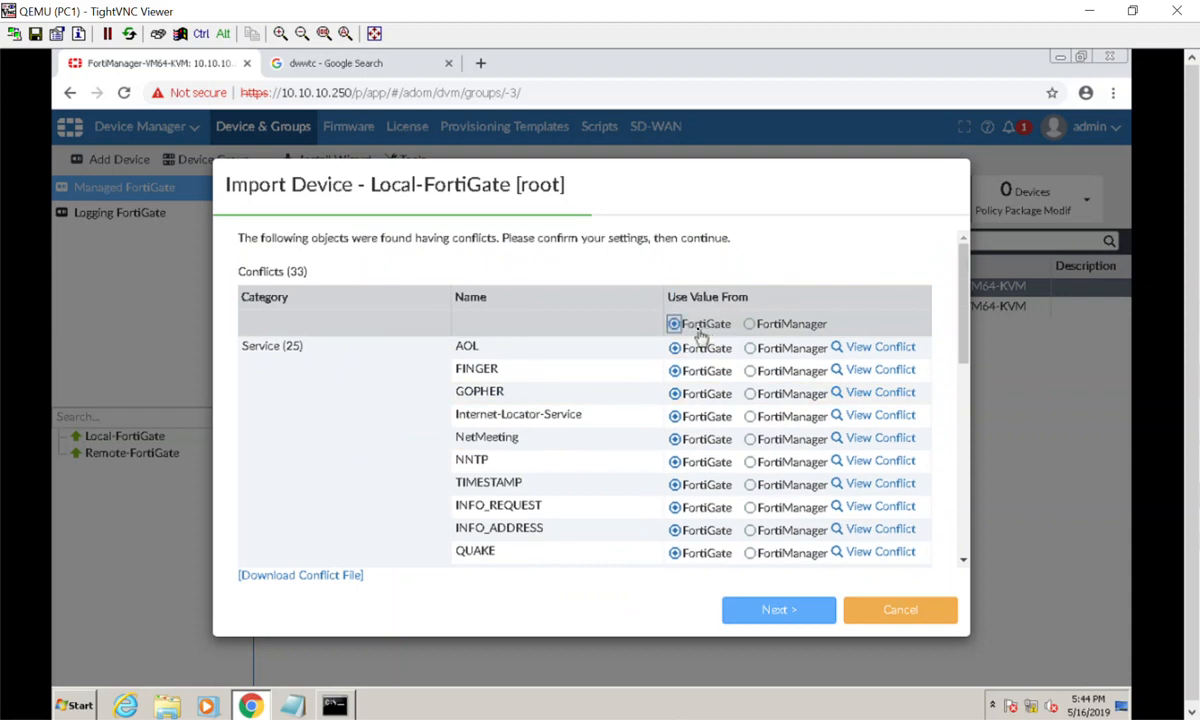
Use FortiGate values for every conflict and continue to the import preview.
click(675, 324)
scroll(632, 486, down, 8)
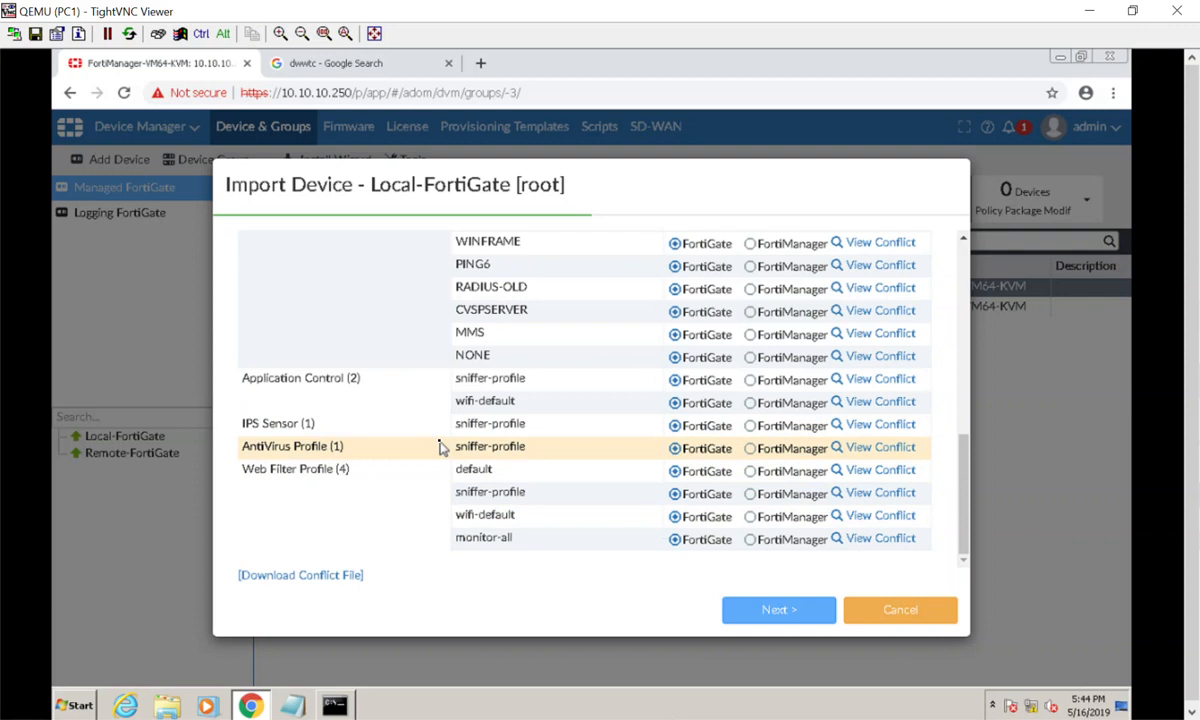
scroll(445, 430, up, 6)
scroll(455, 428, down, 6)
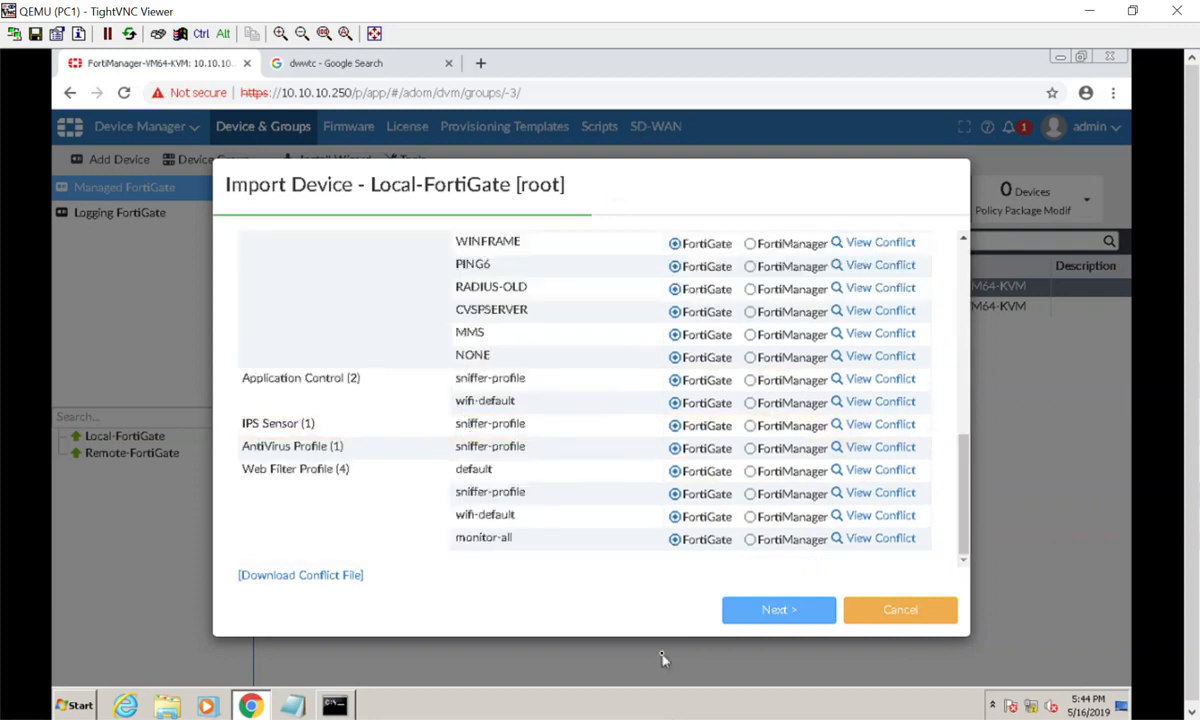
click(757, 610)
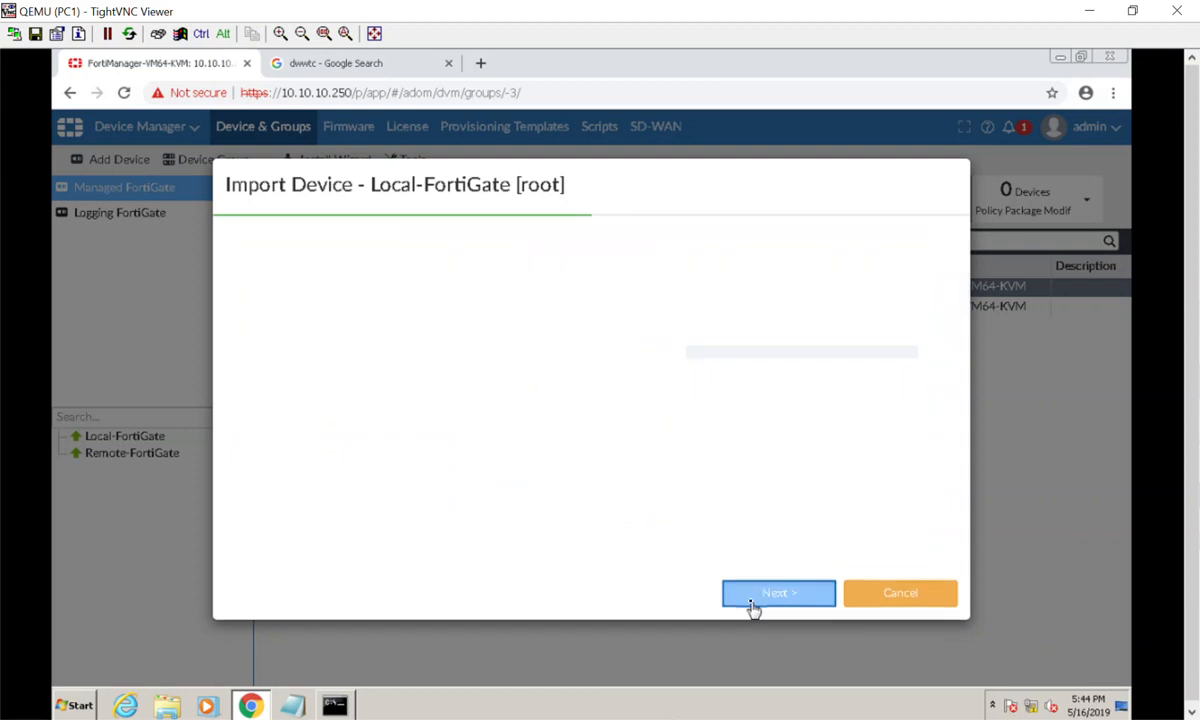
Review the import preview and run the import of Local-FortiGate's policies and objects.
scroll(588, 420, down, 5)
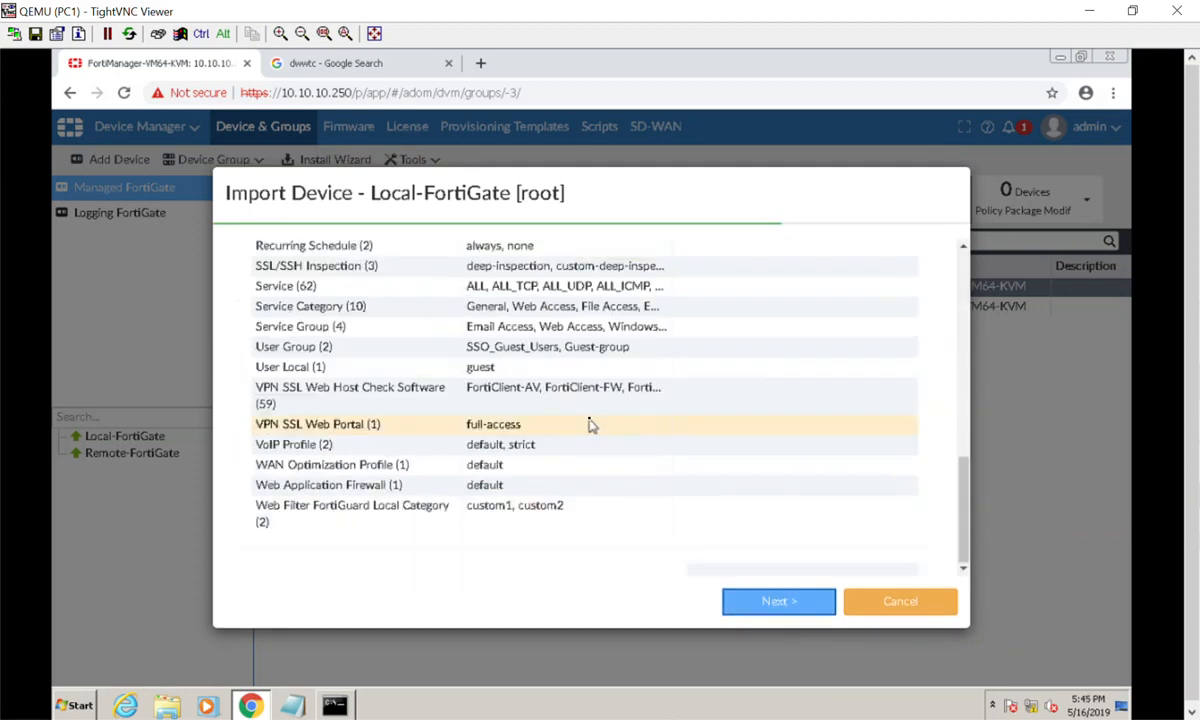
scroll(589, 424, up, 7)
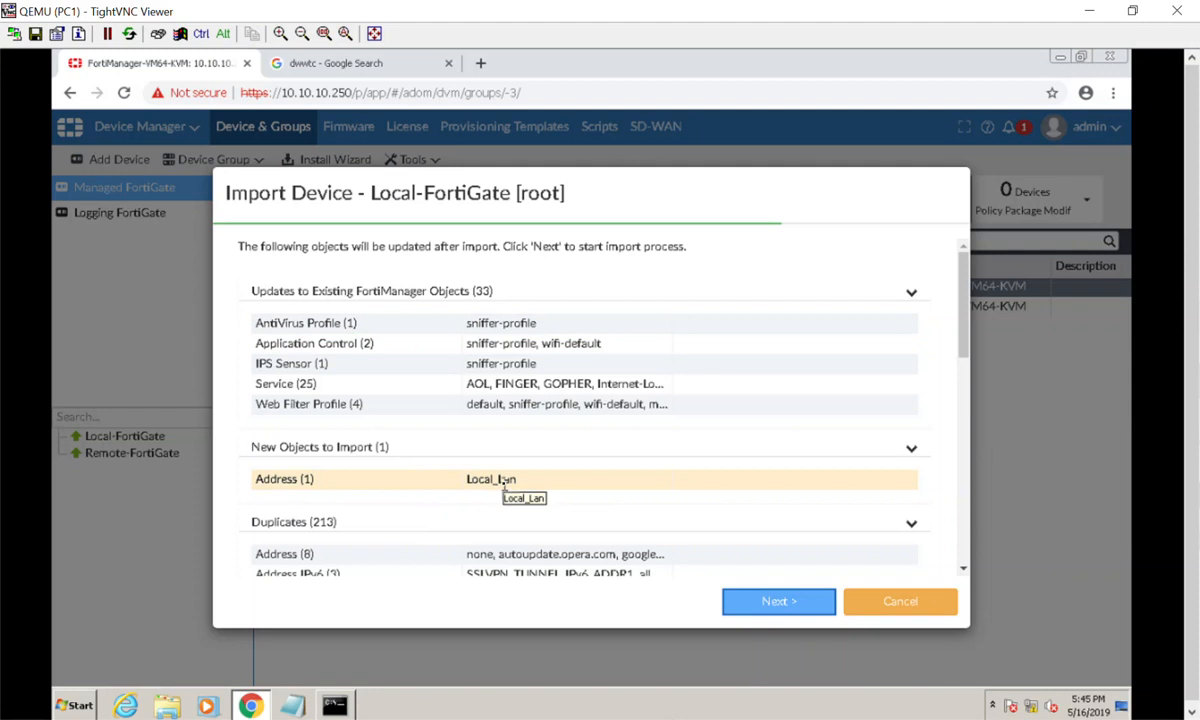
scroll(505, 483, down, 1)
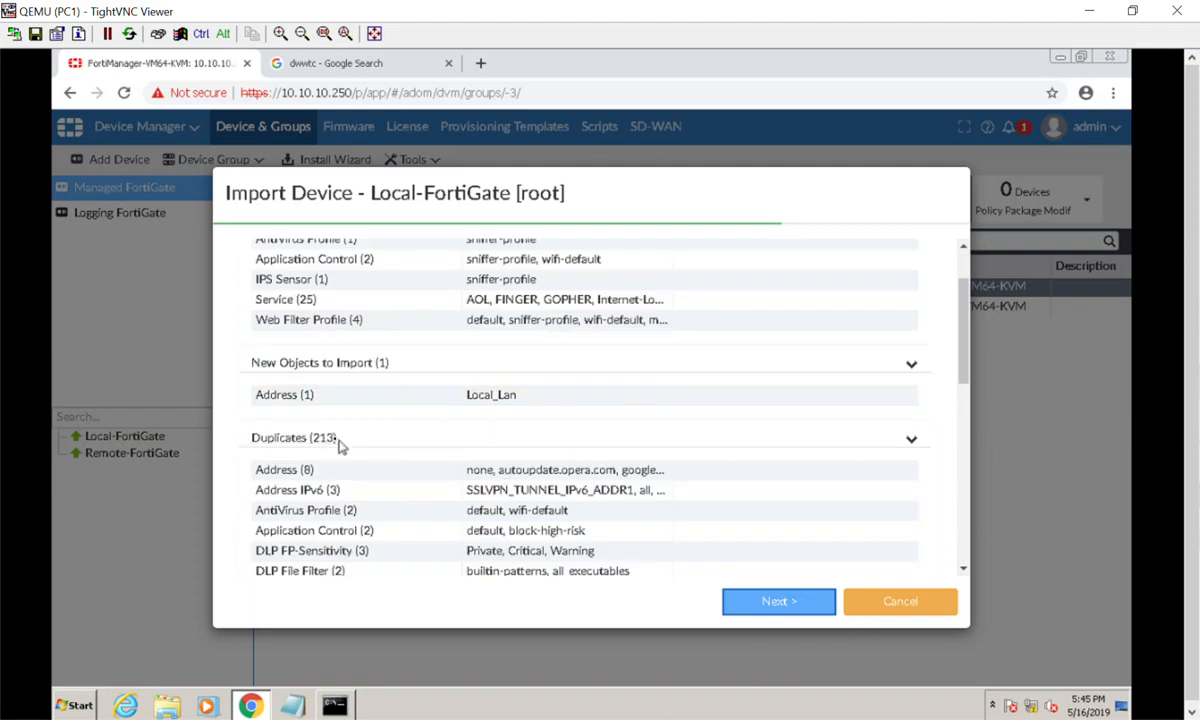
scroll(408, 462, up, 1)
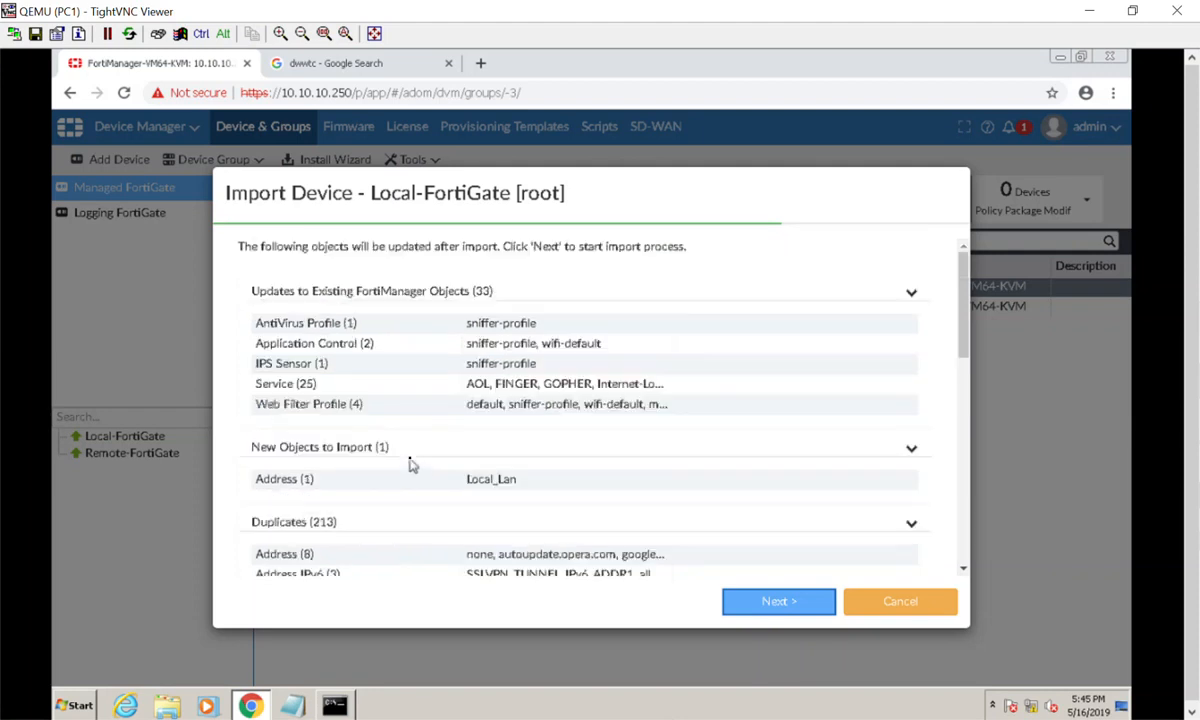
click(778, 601)
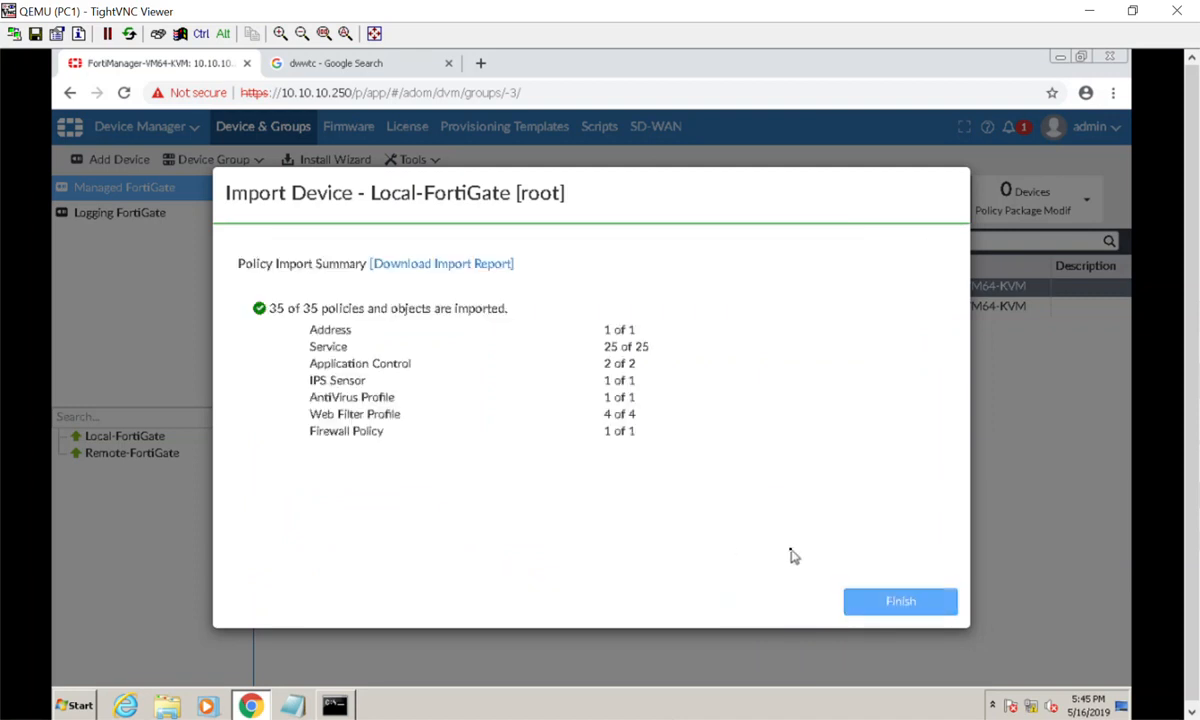
Download the import report, read it in Notepad, then close Notepad.
click(485, 266)
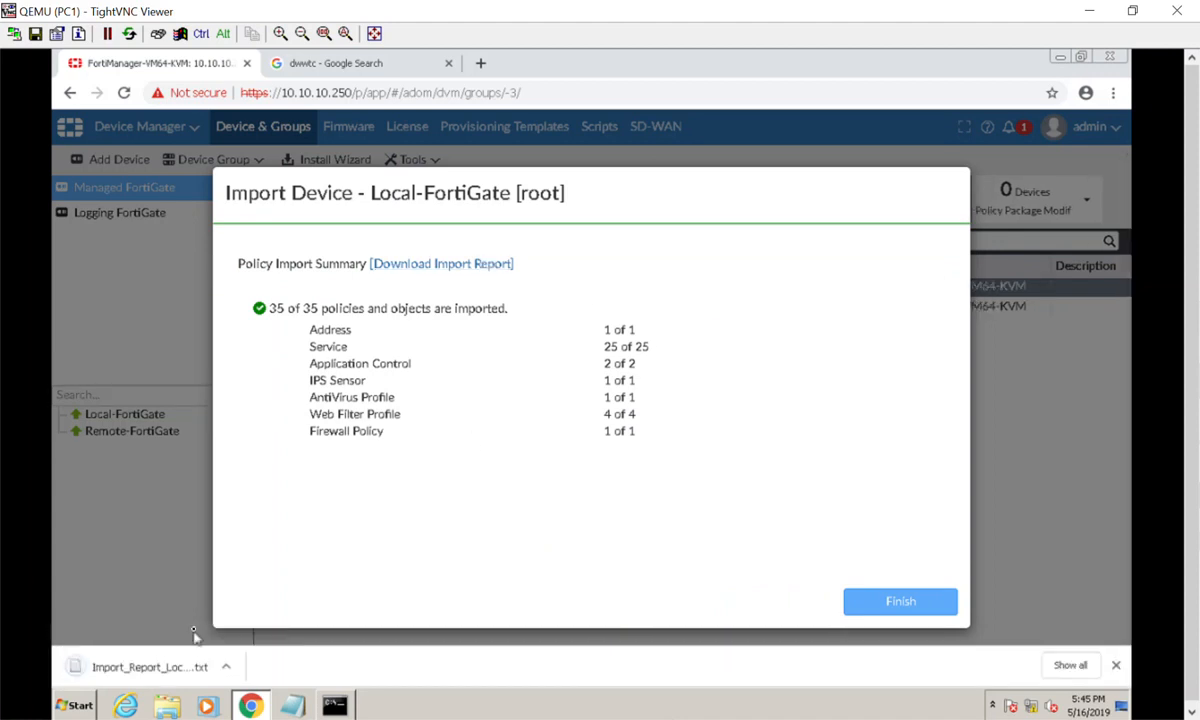
click(166, 677)
scroll(466, 401, down, 15)
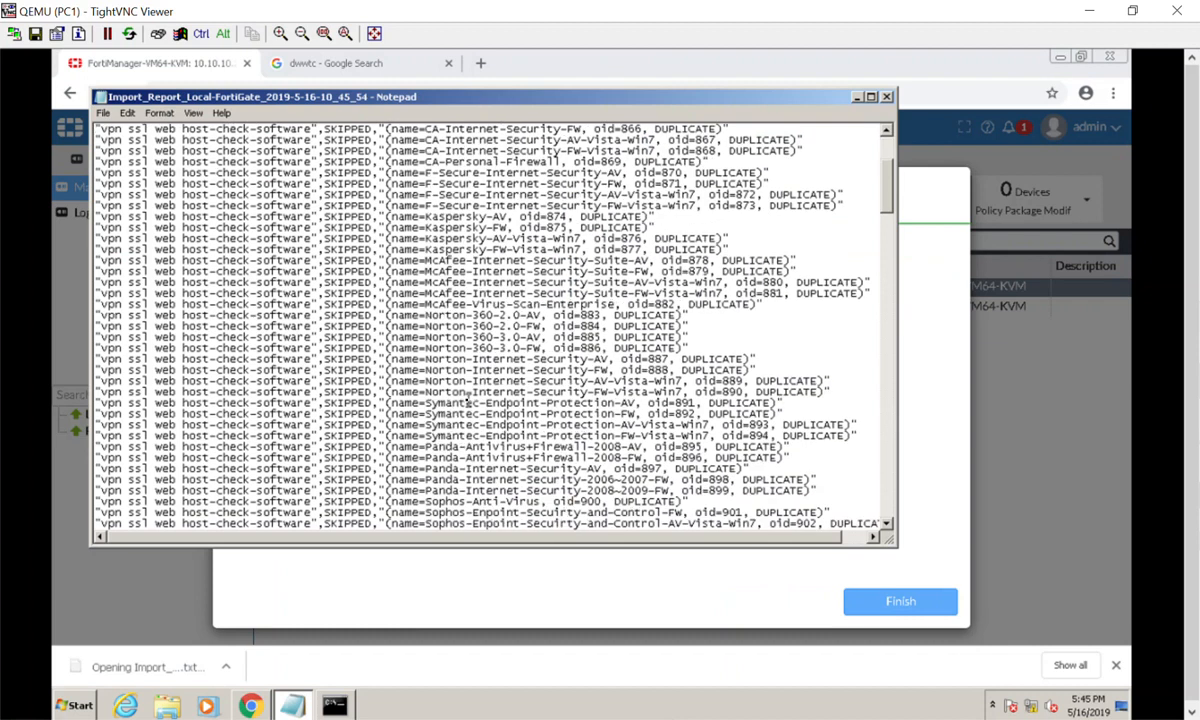
scroll(466, 401, down, 20)
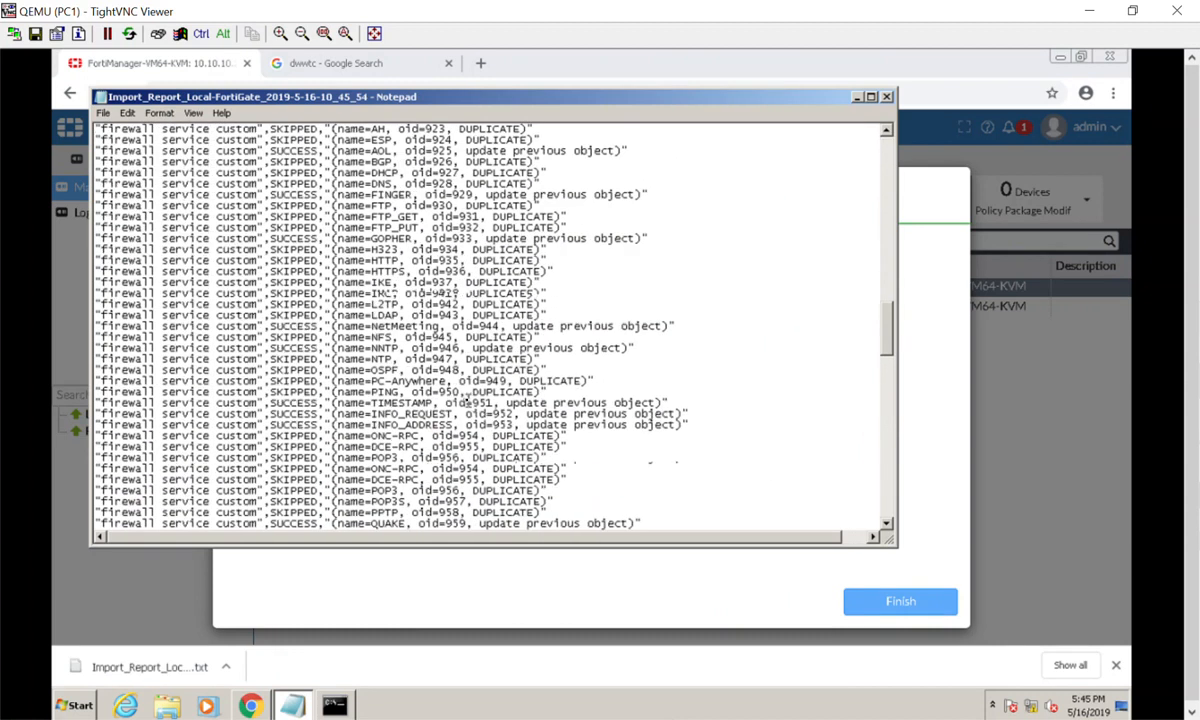
scroll(466, 400, down, 20)
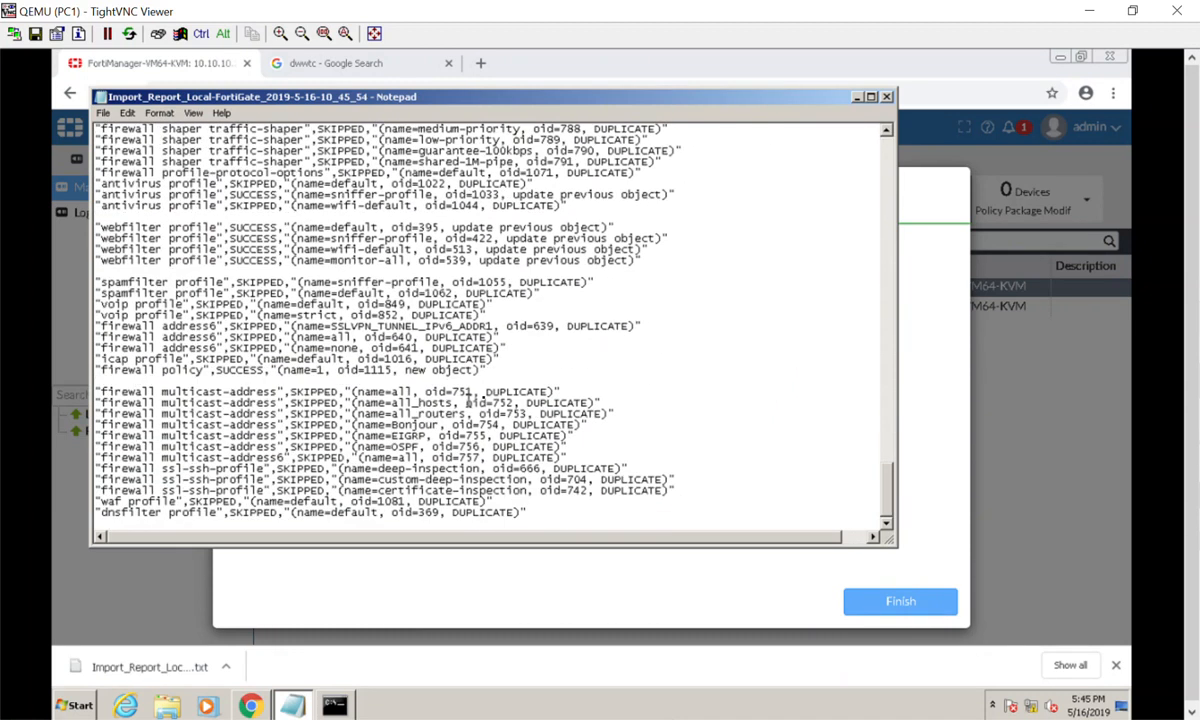
click(887, 97)
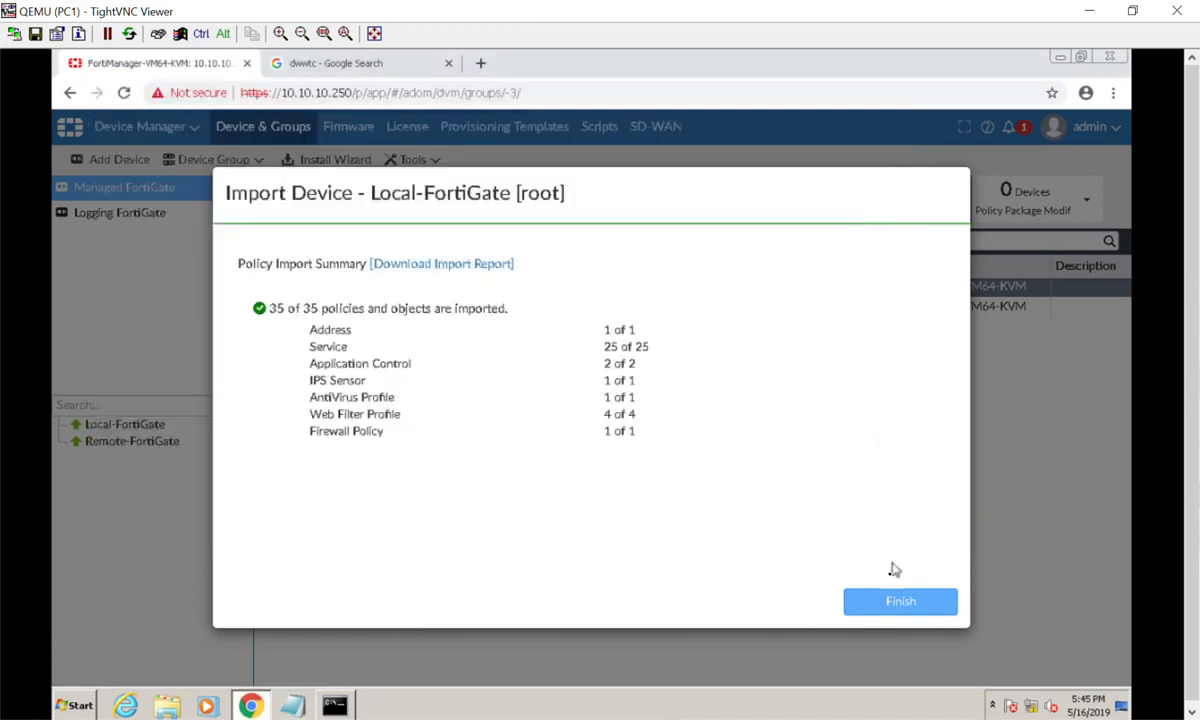
Finish the import and confirm Local-FortiGate's policy package reads Local-FortiGate-Initial.
click(878, 612)
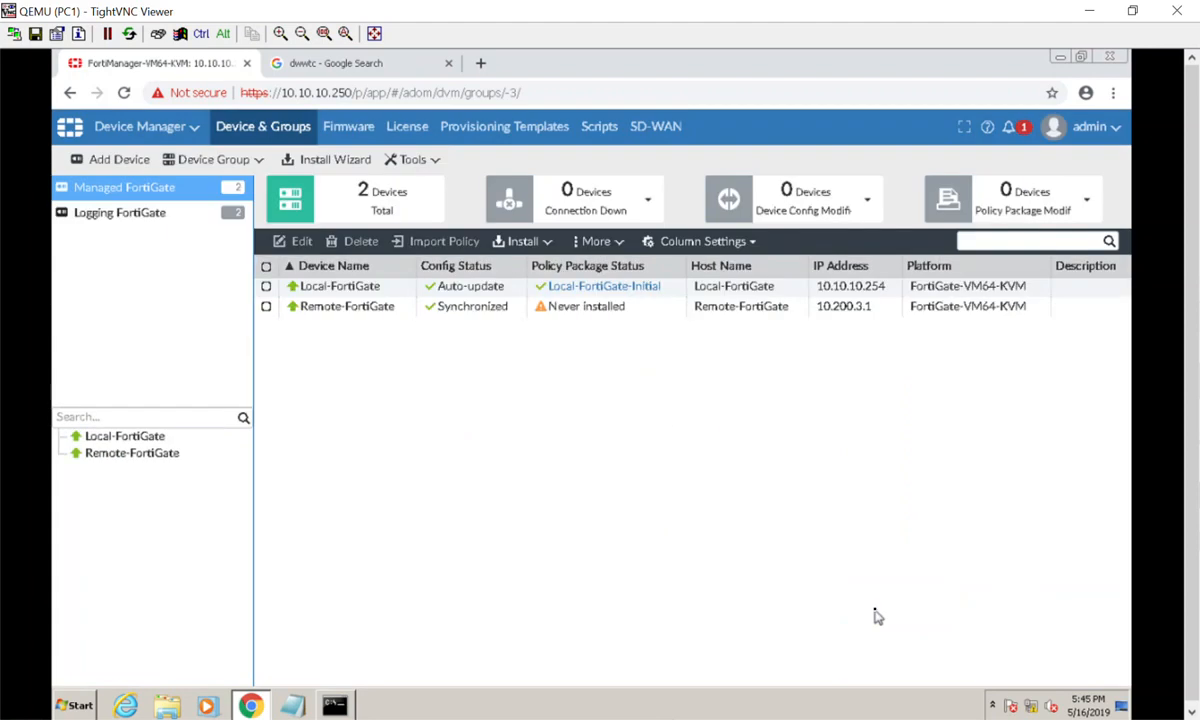
mouse_move(542, 290)
click(852, 719)
Bring the FortiManager.PNG Global ADOM / ADOM / Device layers diagram to the front in Photos.
click(925, 665)
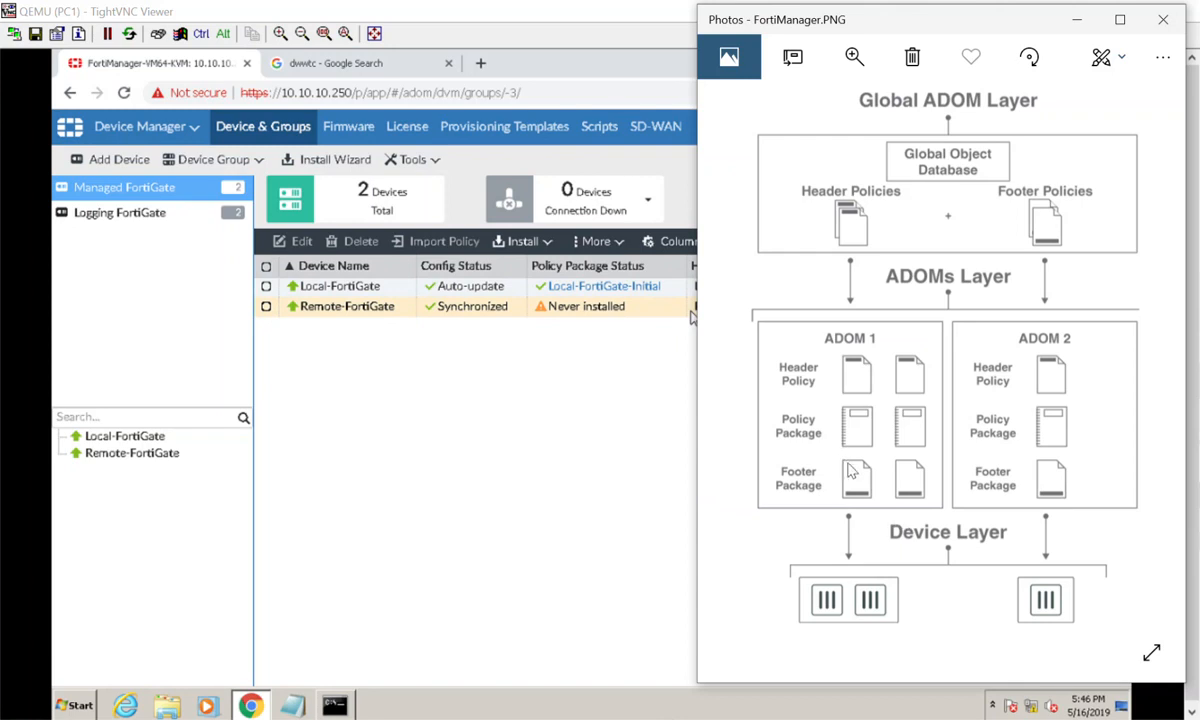
Review Local-FortiGate-Initial's InternetAccess IPv4 policy and its Local-FortiGate installation target in Policy & Objects.
click(470, 415)
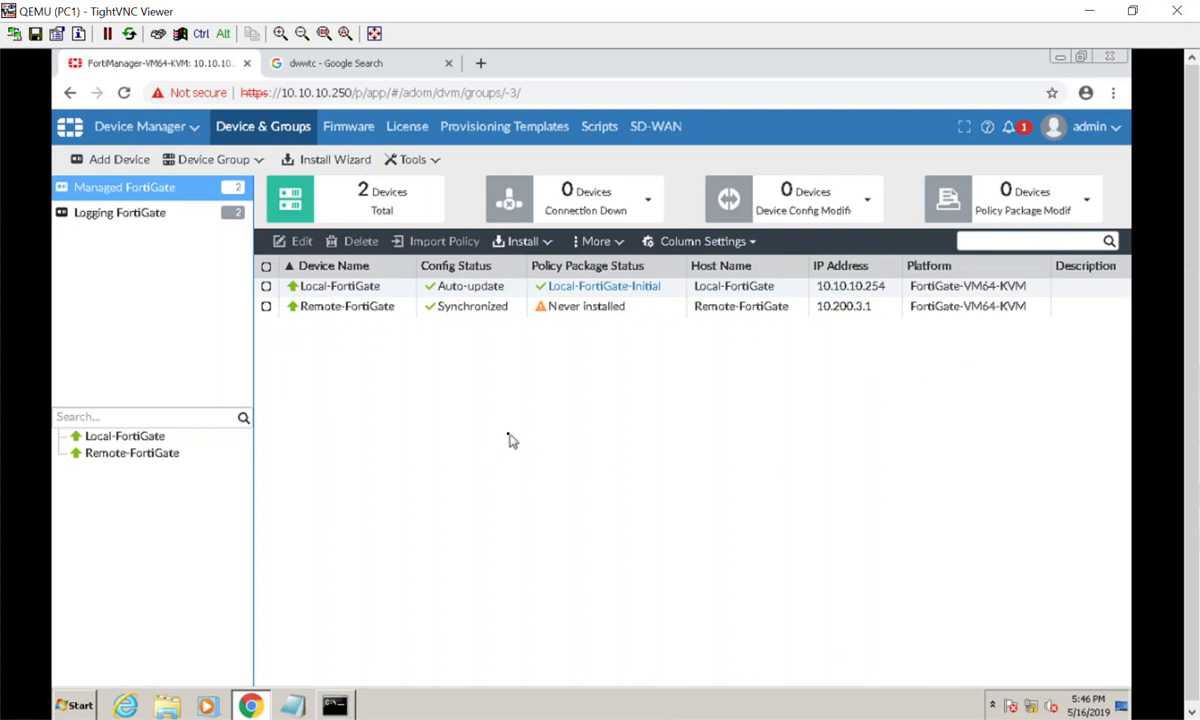
click(167, 130)
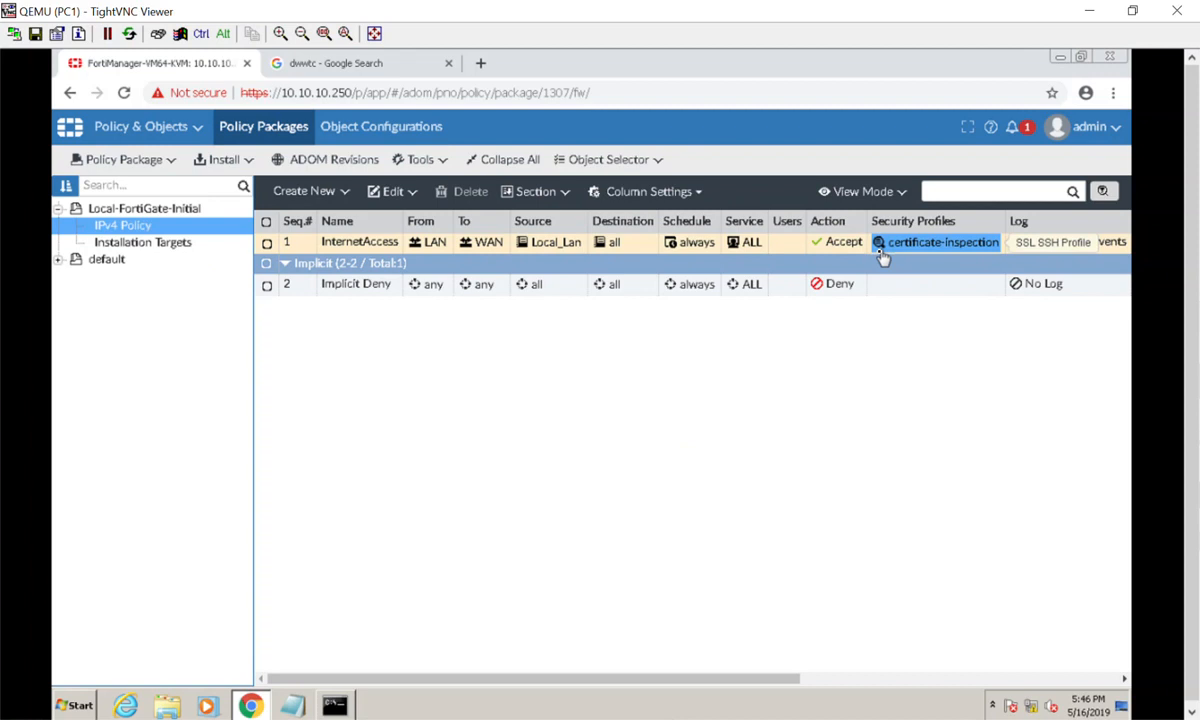
drag(769, 679, 922, 686)
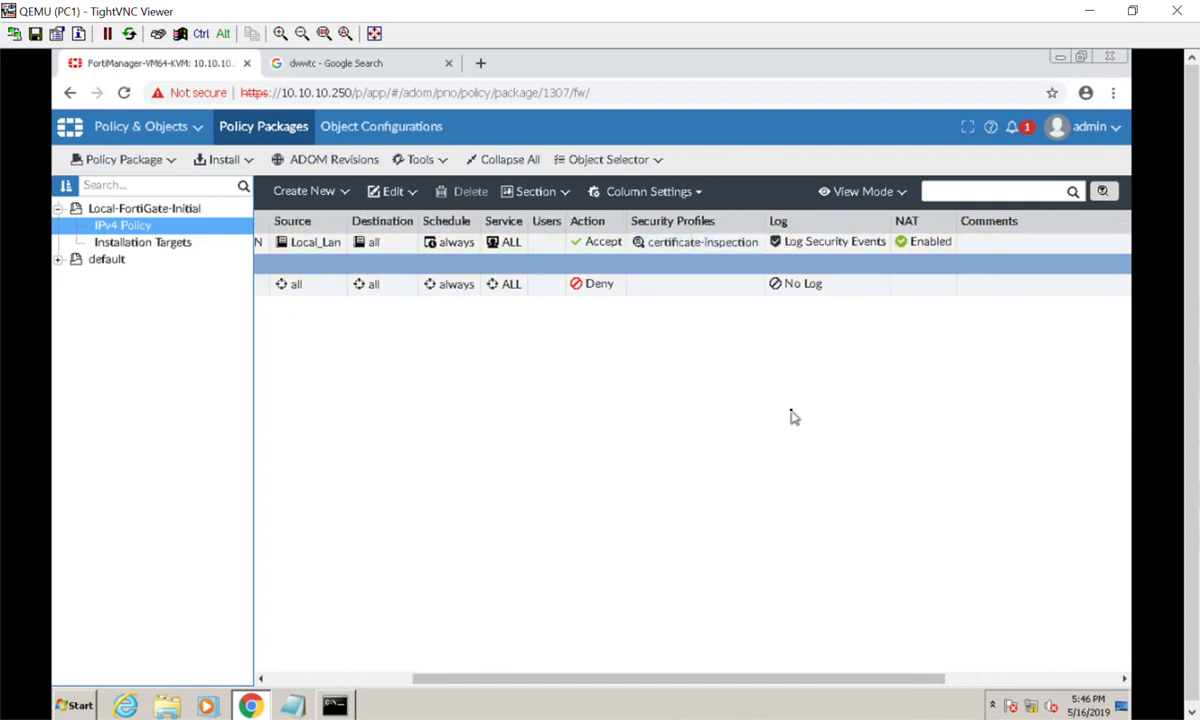
drag(785, 679, 571, 680)
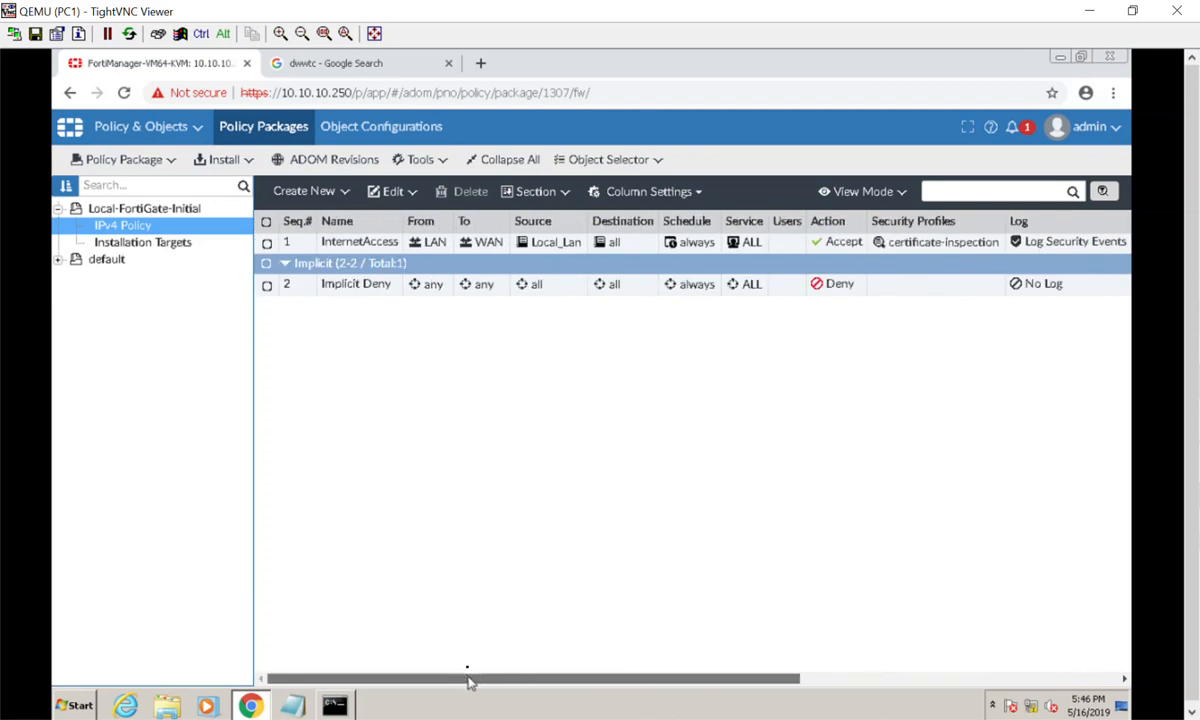
click(133, 244)
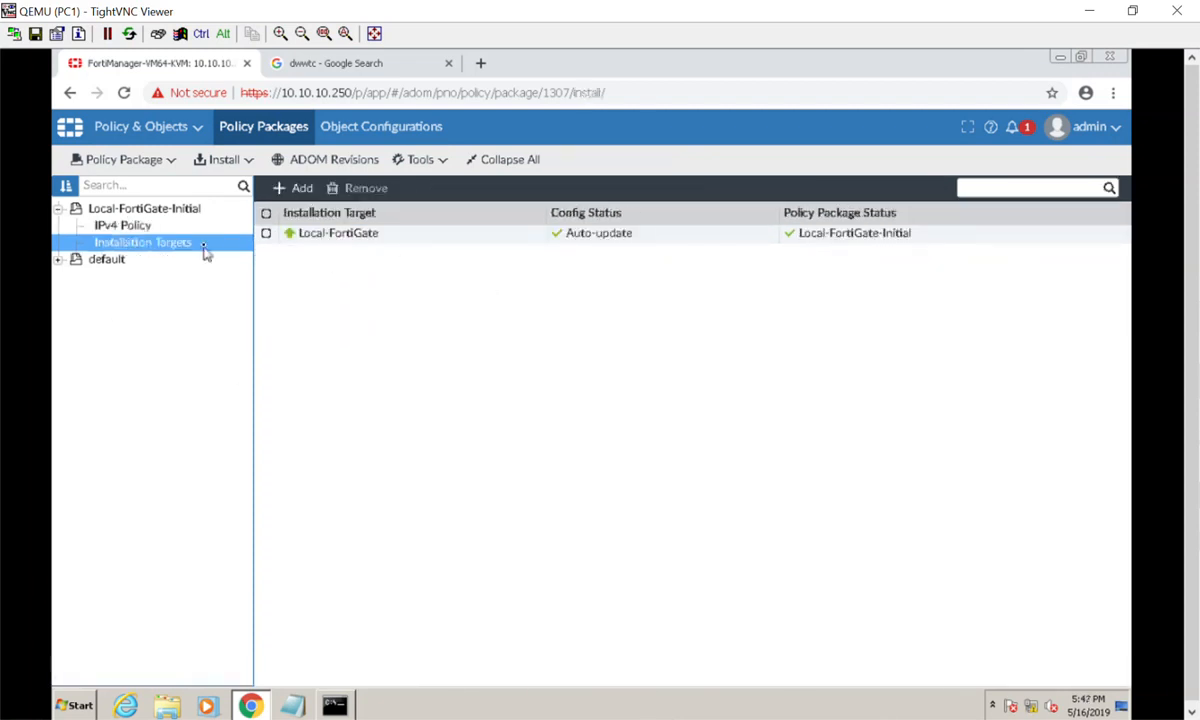
click(124, 226)
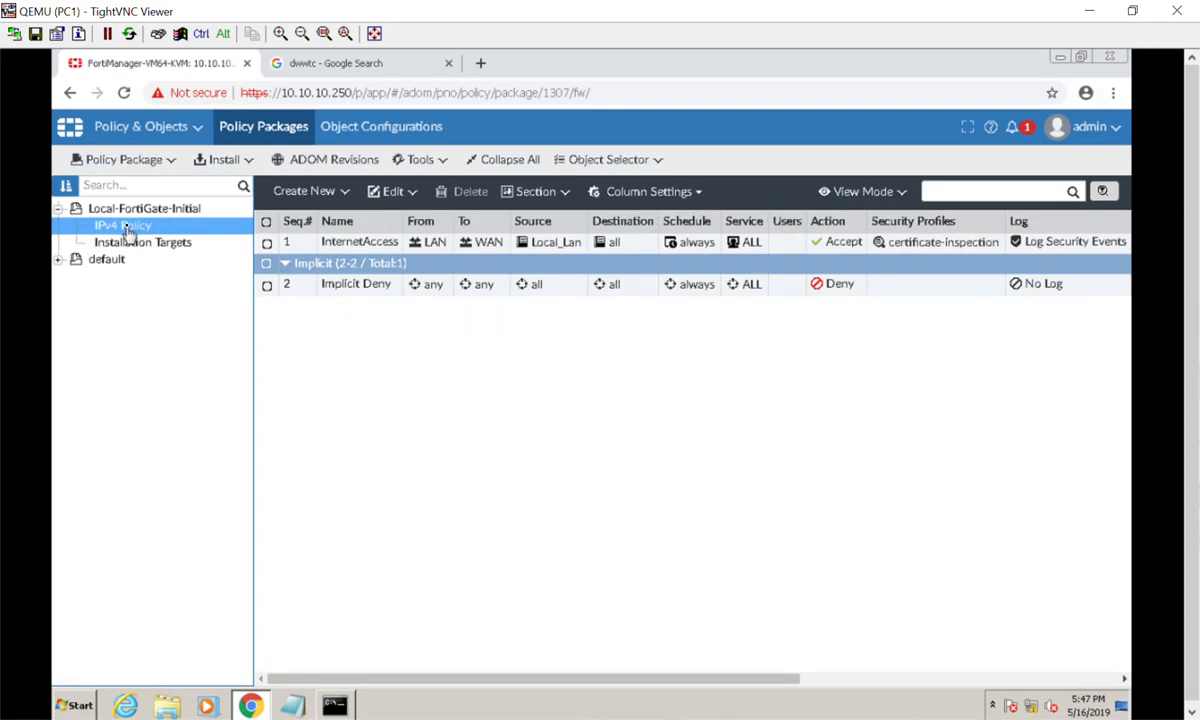
Expand the Per-Device Mapping of the LAN, WAN, port4, port7 and port9 interfaces.
click(389, 138)
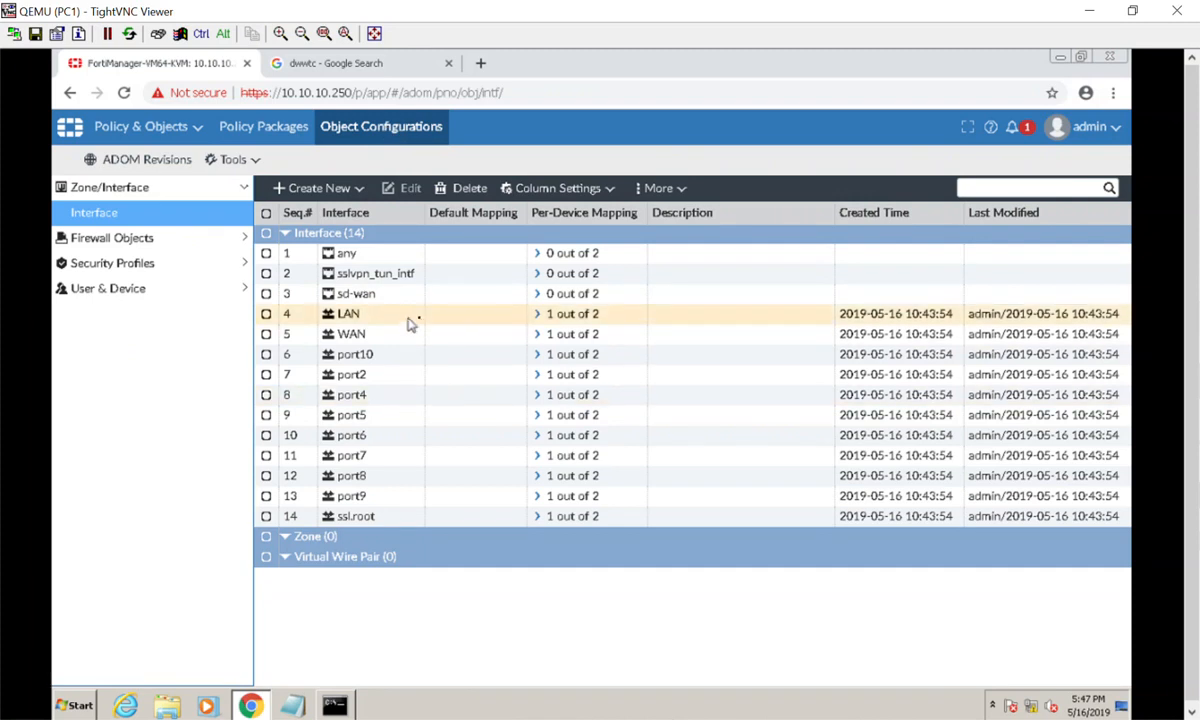
click(539, 315)
click(530, 355)
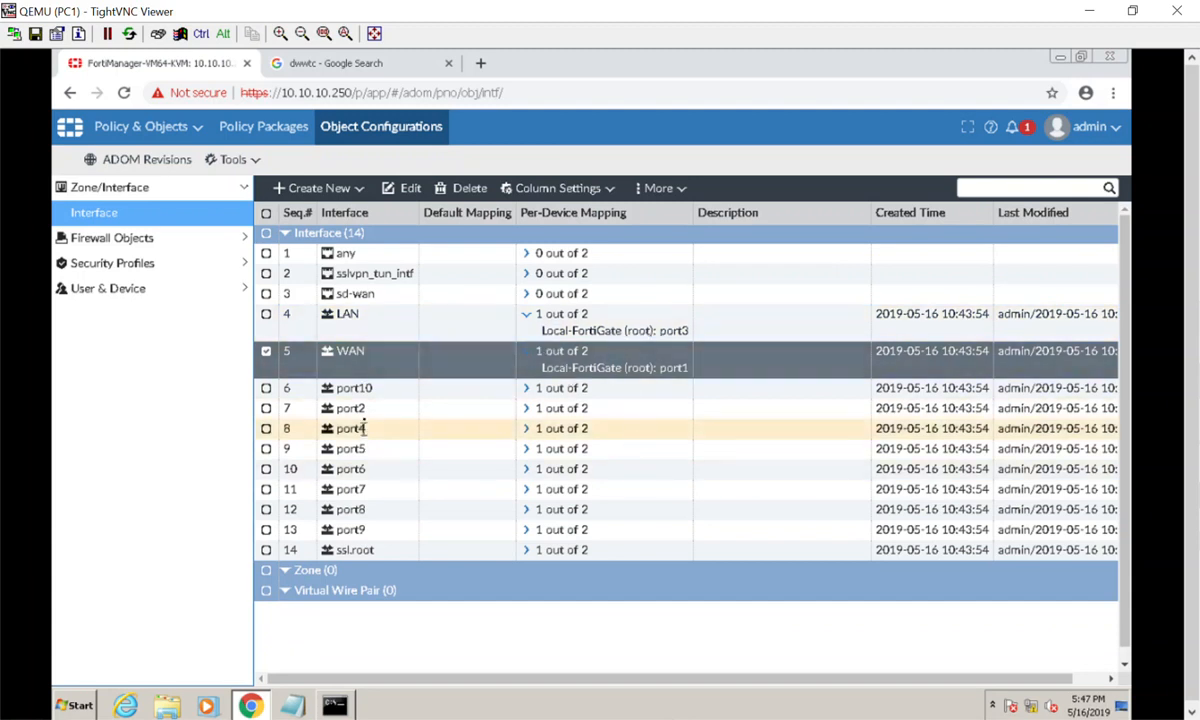
click(526, 437)
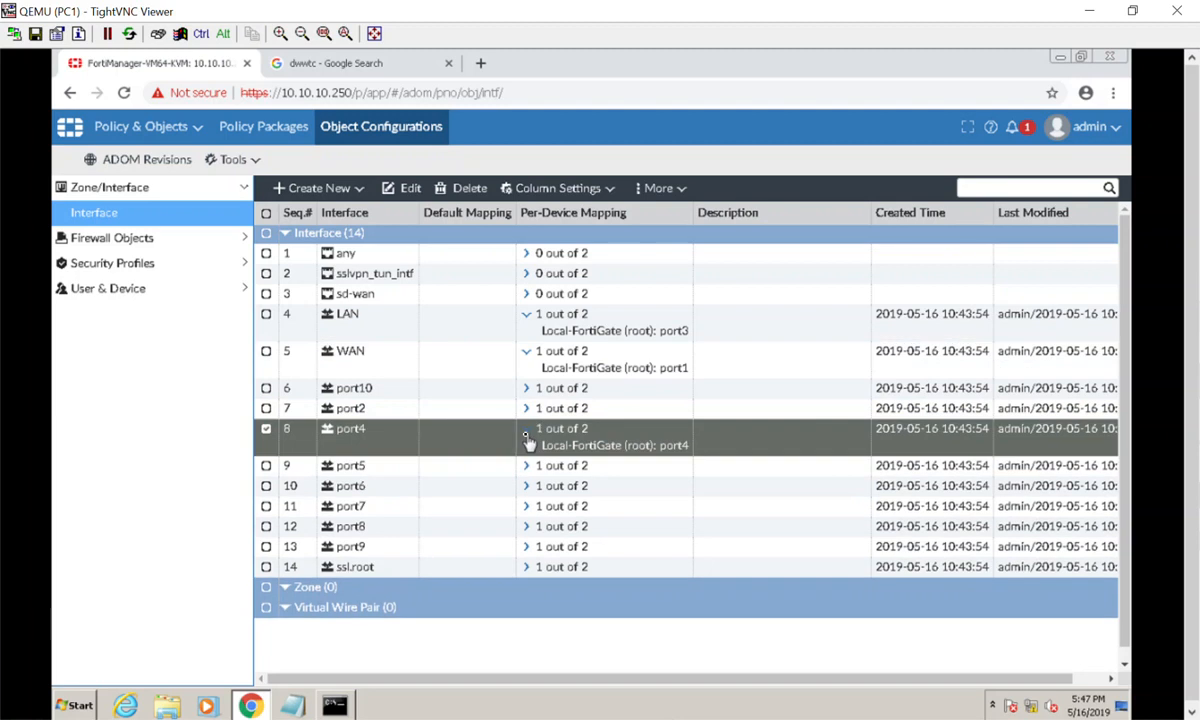
click(527, 506)
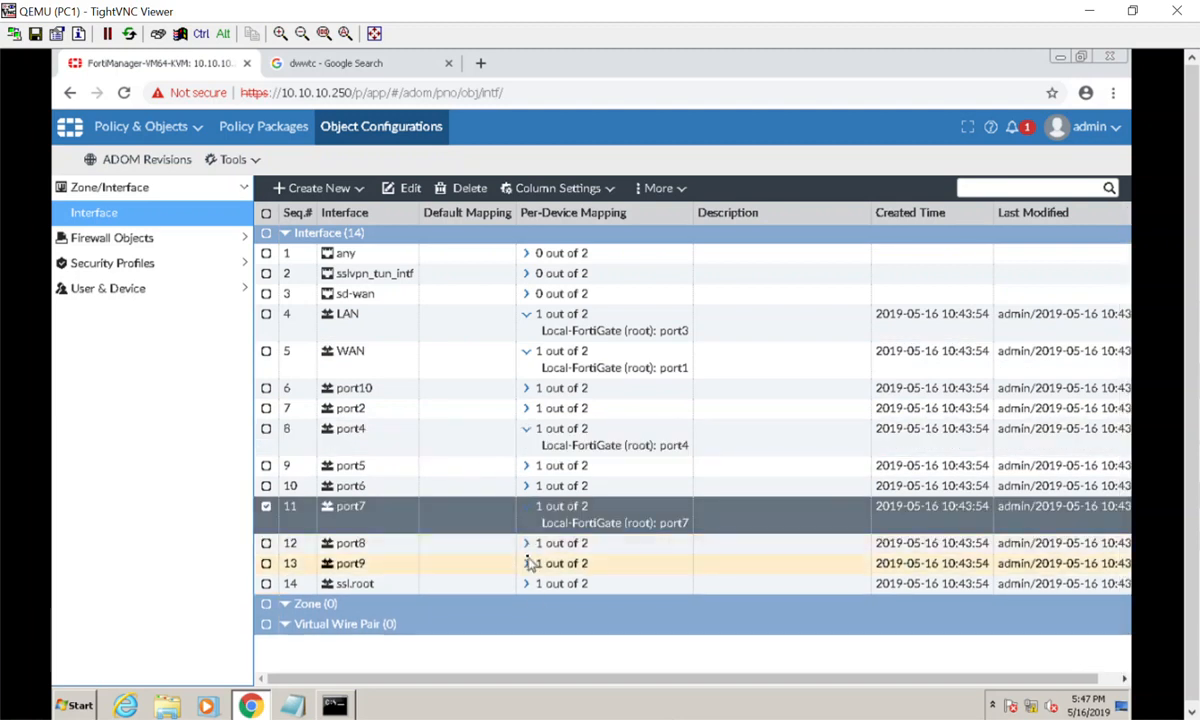
click(529, 564)
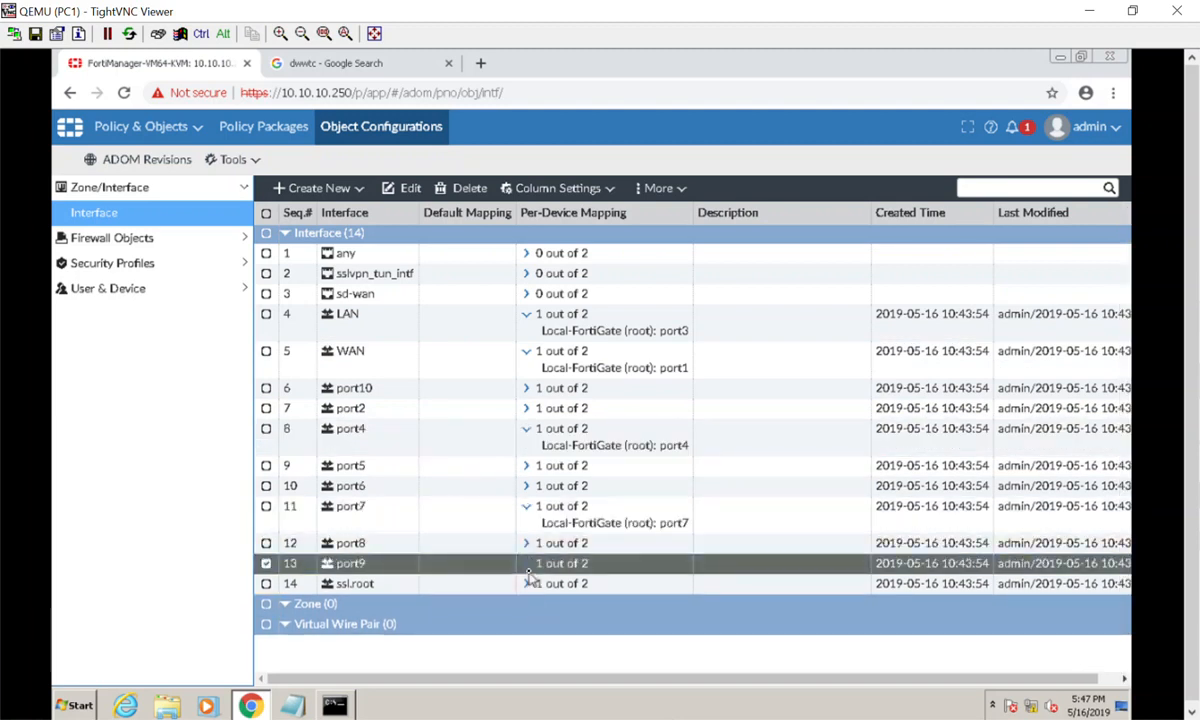
click(528, 565)
Collapse the interface mappings and list the 12 firewall addresses, including Local_Lan 10.10.10.0/255.255.255.0.
click(528, 566)
click(527, 506)
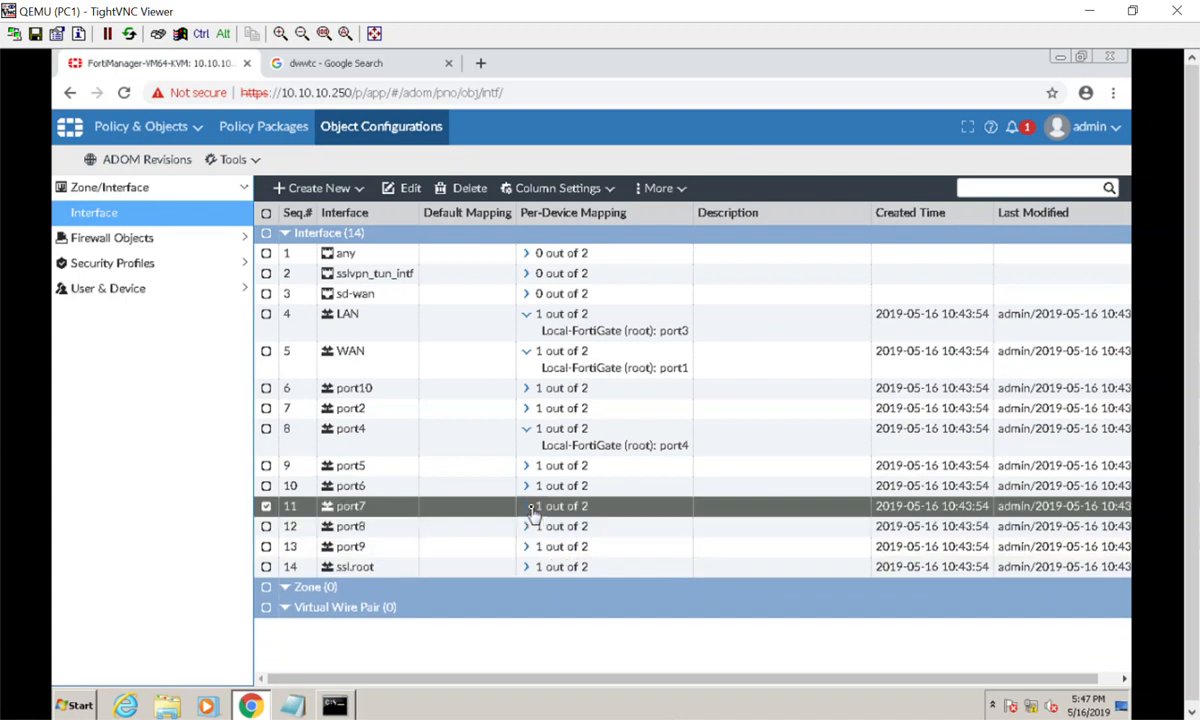
click(527, 428)
click(527, 351)
click(527, 314)
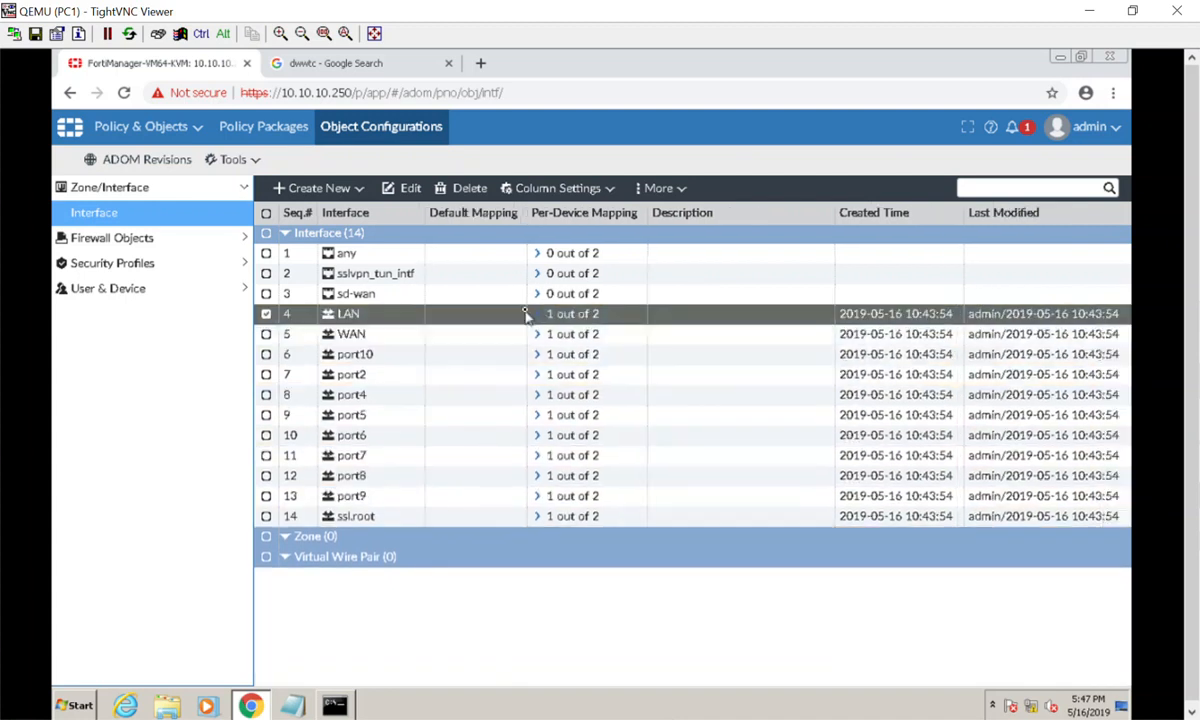
click(191, 243)
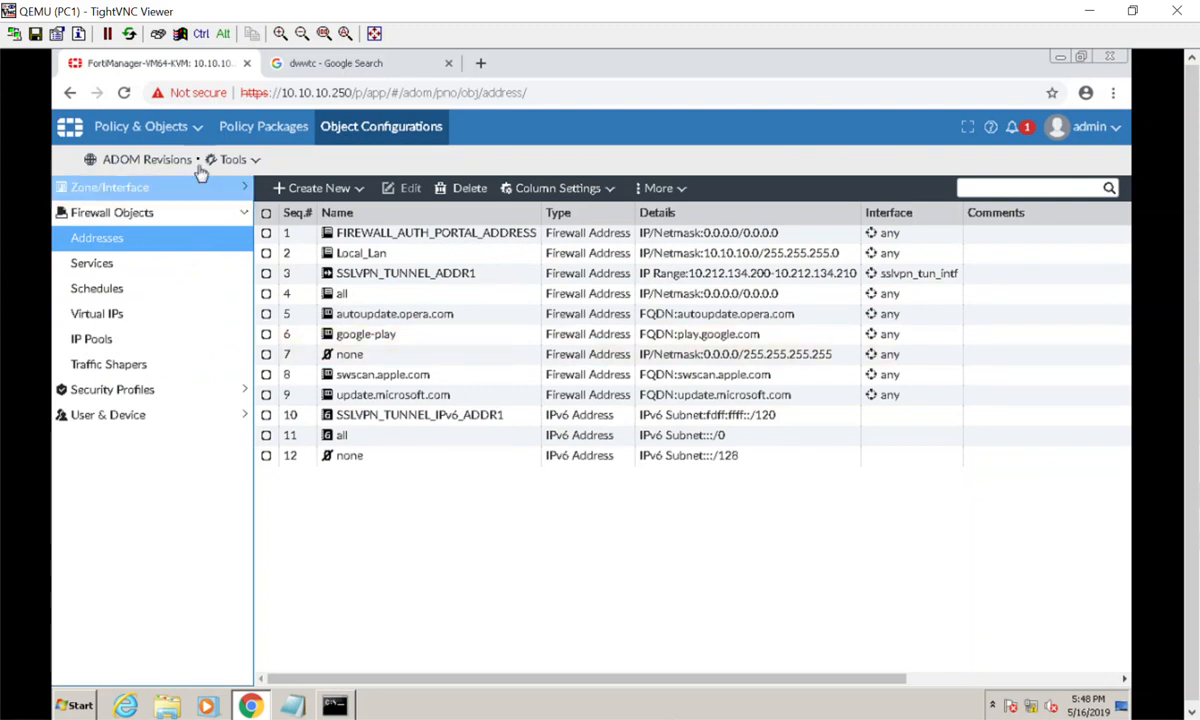
Go back to the policy packages and bring up the ADOM revision history.
click(236, 136)
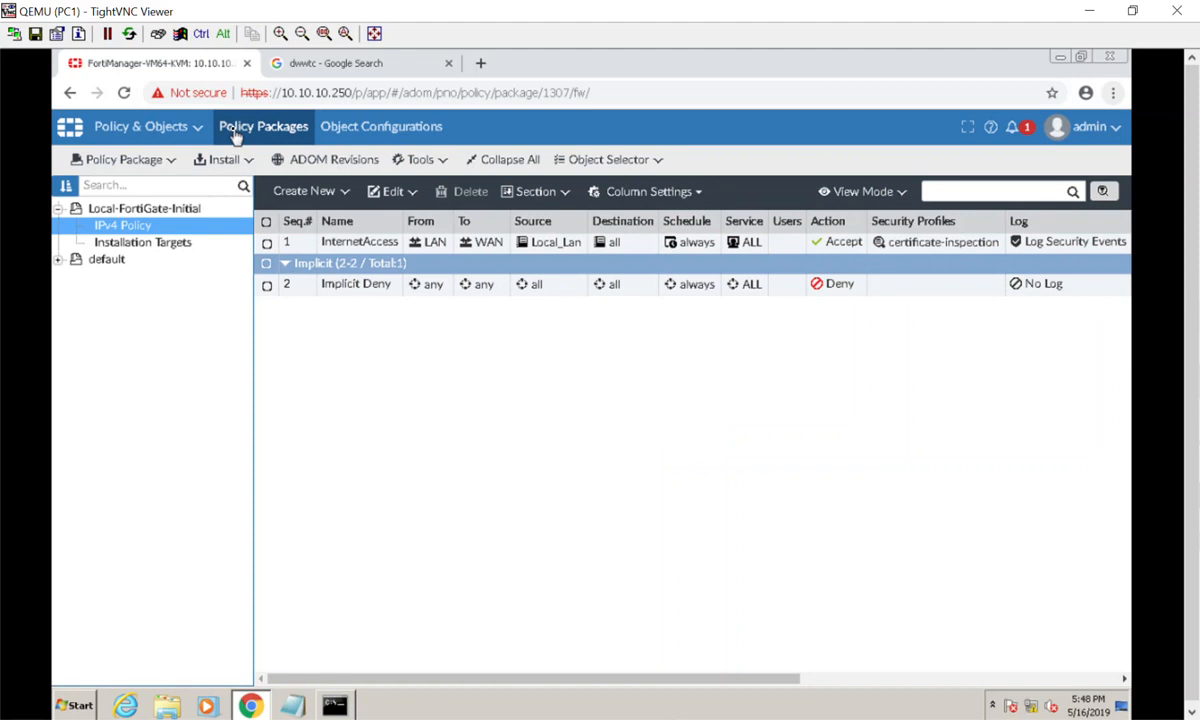
click(311, 167)
Start a new ADOM revision locked from auto deletion and show FortiManager2.PNG in Photos.
click(293, 259)
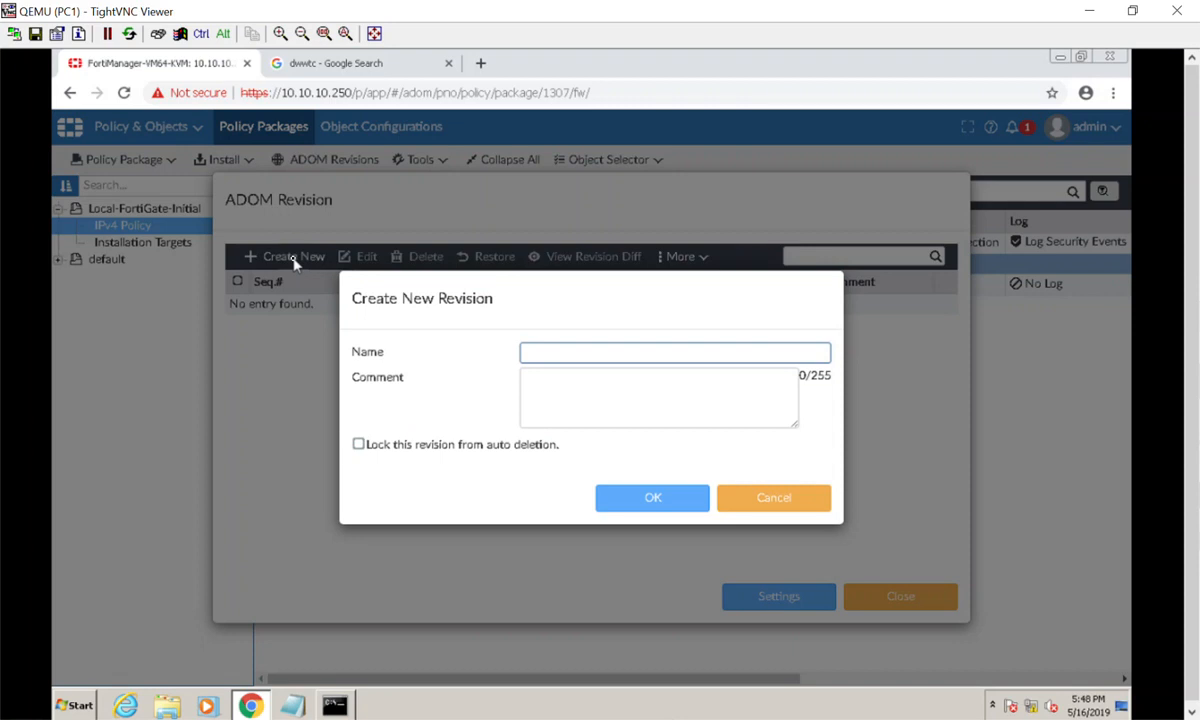
click(358, 442)
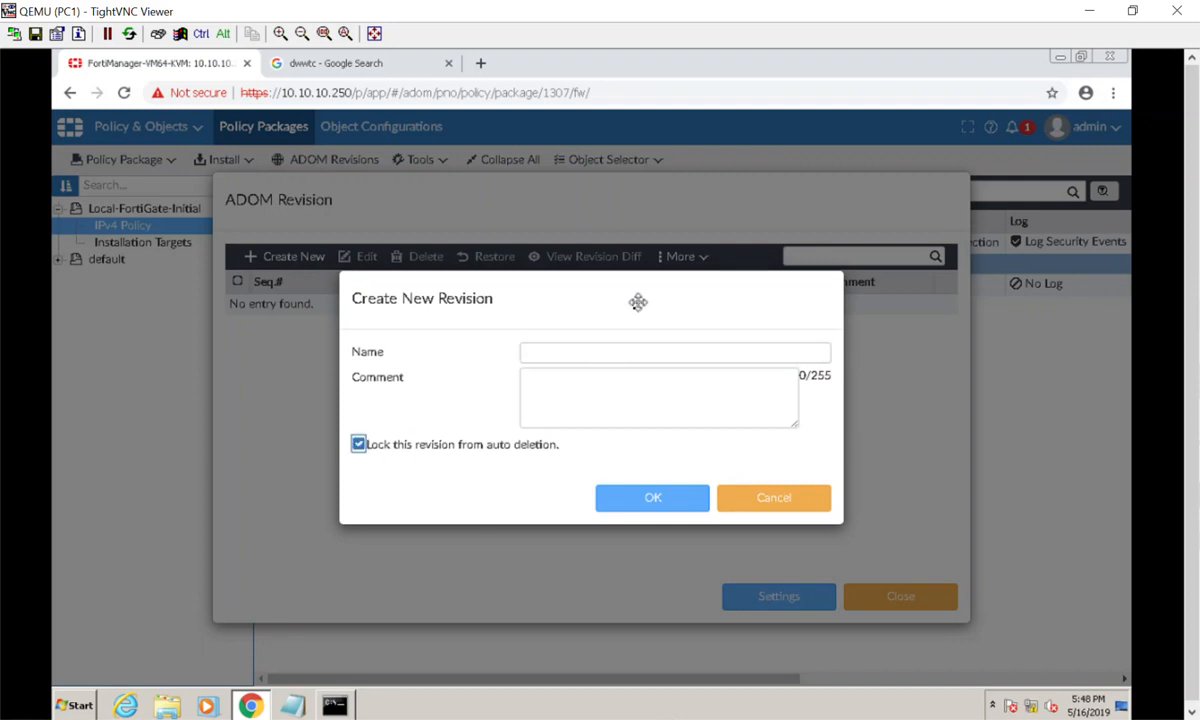
click(609, 349)
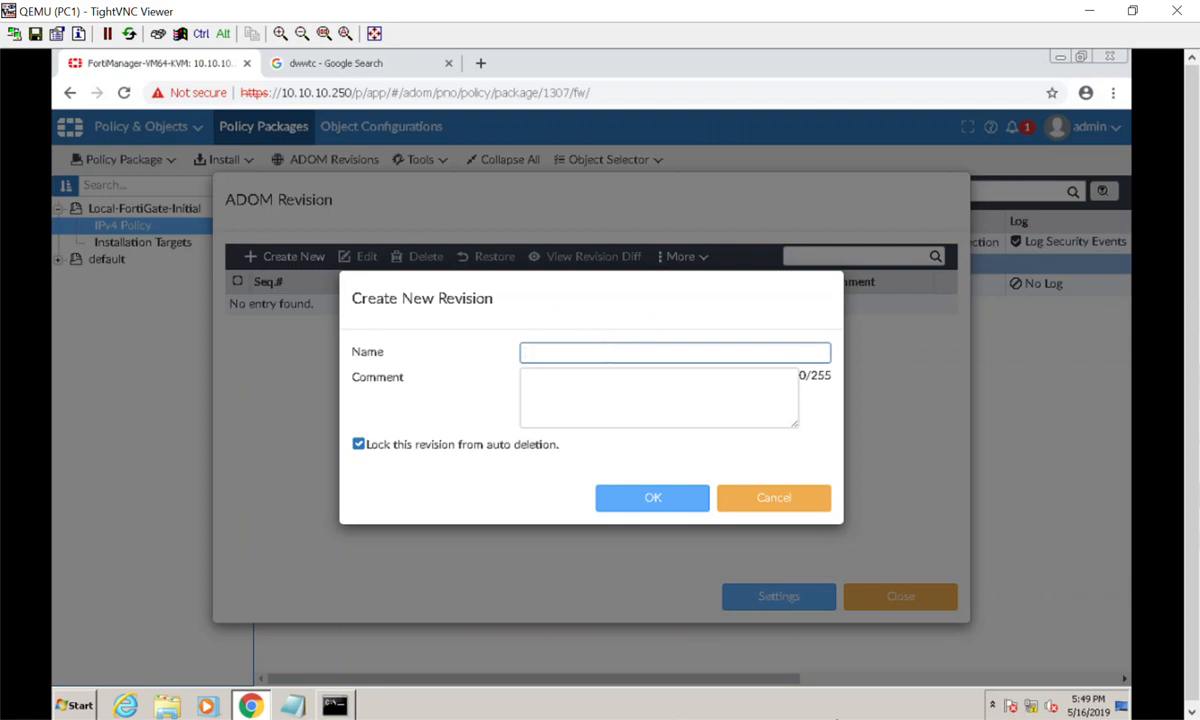
click(853, 719)
click(803, 640)
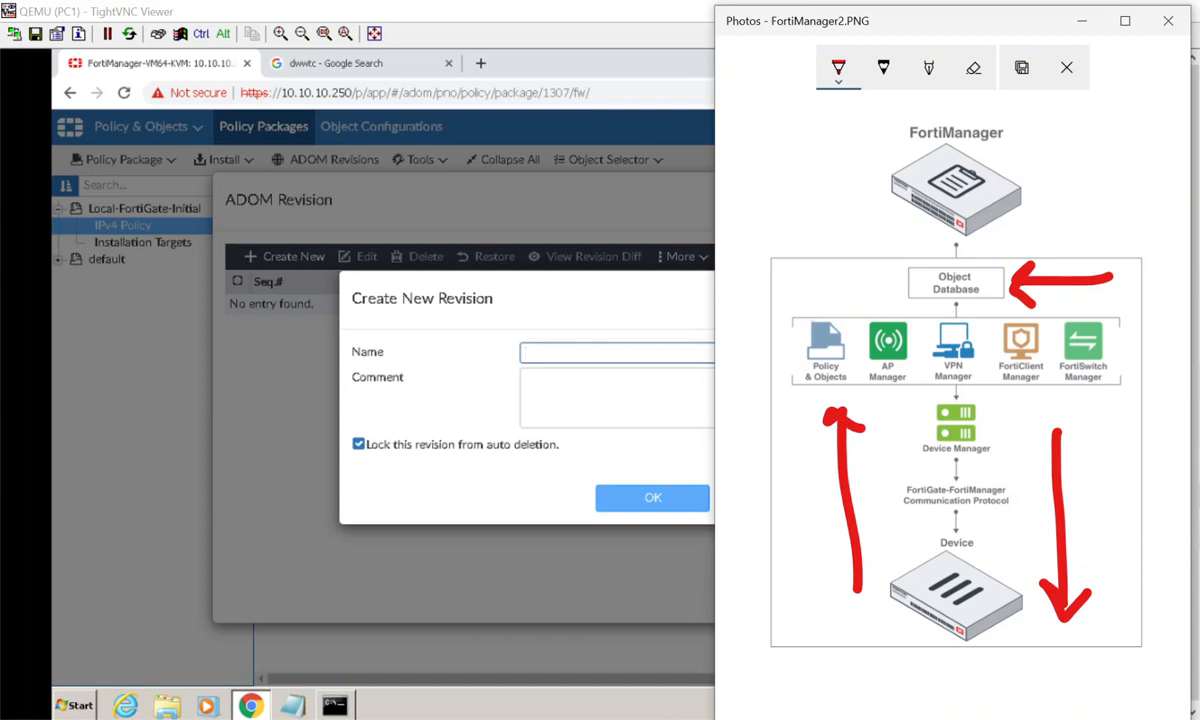
Move the FortiManager2.PNG window left and open FortiManager.PNG beside it.
drag(834, 20, 424, 28)
click(852, 719)
click(860, 641)
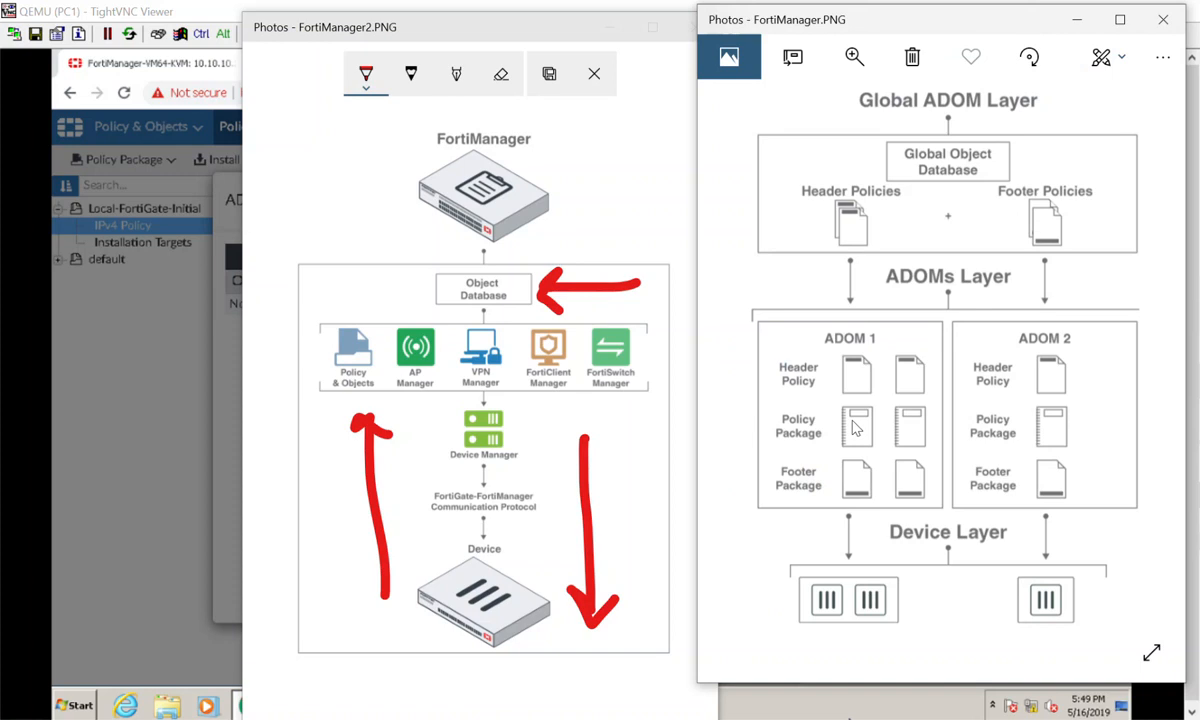
Save revision 'Inital_ADOM_Database' with comment 'Import first production database'.
click(204, 345)
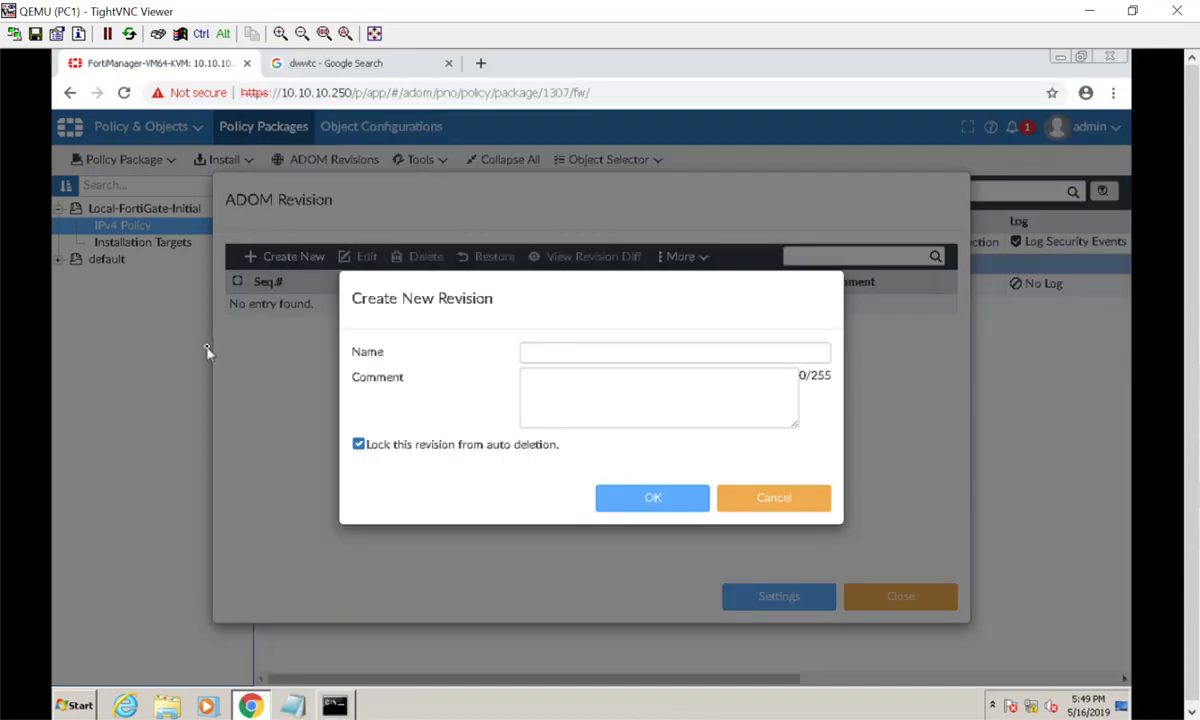
click(632, 352)
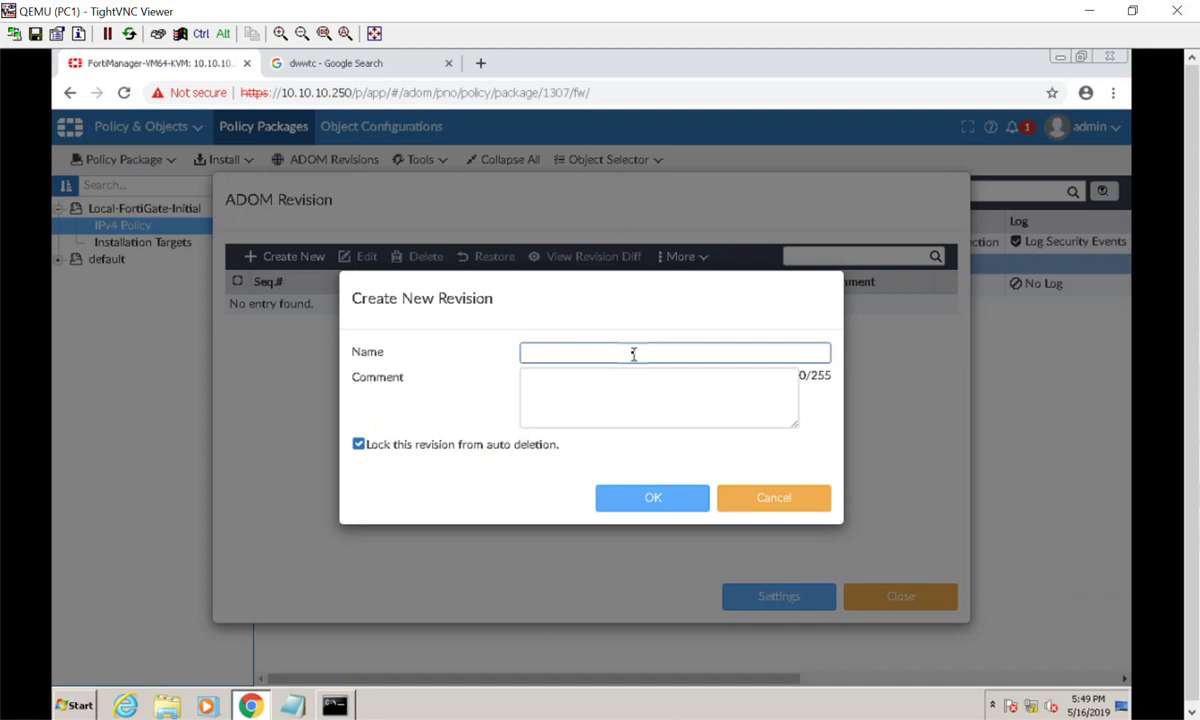
text(Inital_ADOM_Database)
key(Tab)
text(Import f)
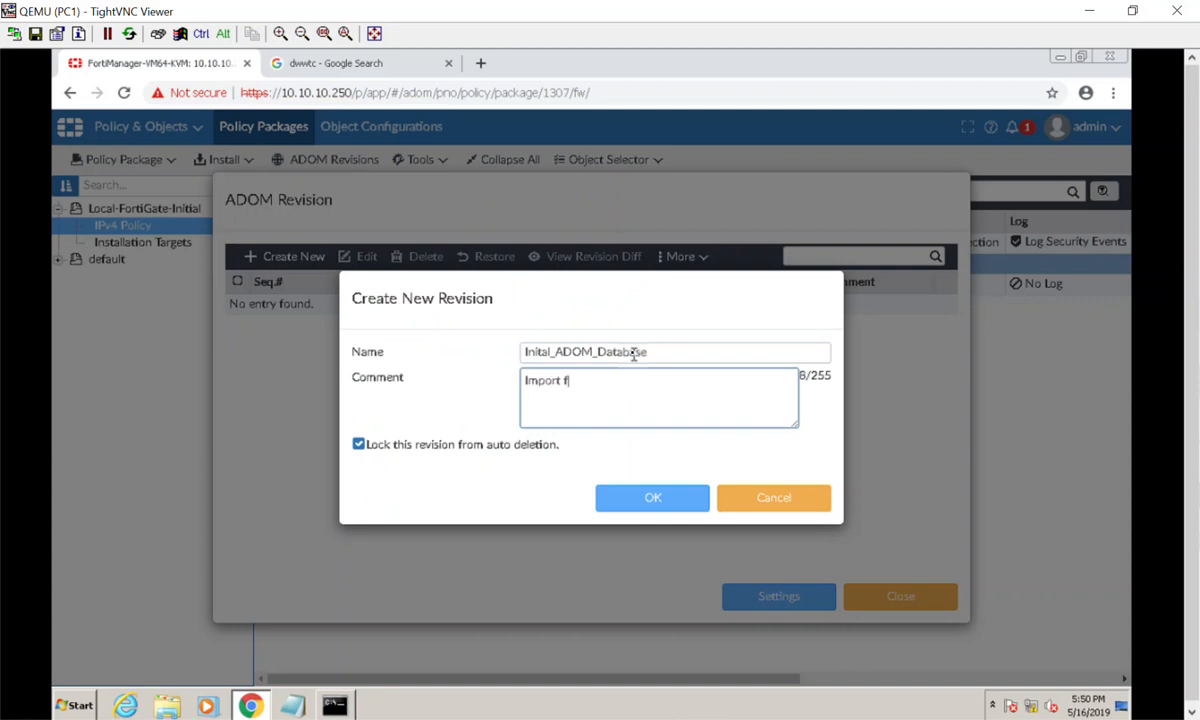
text(irst production database)
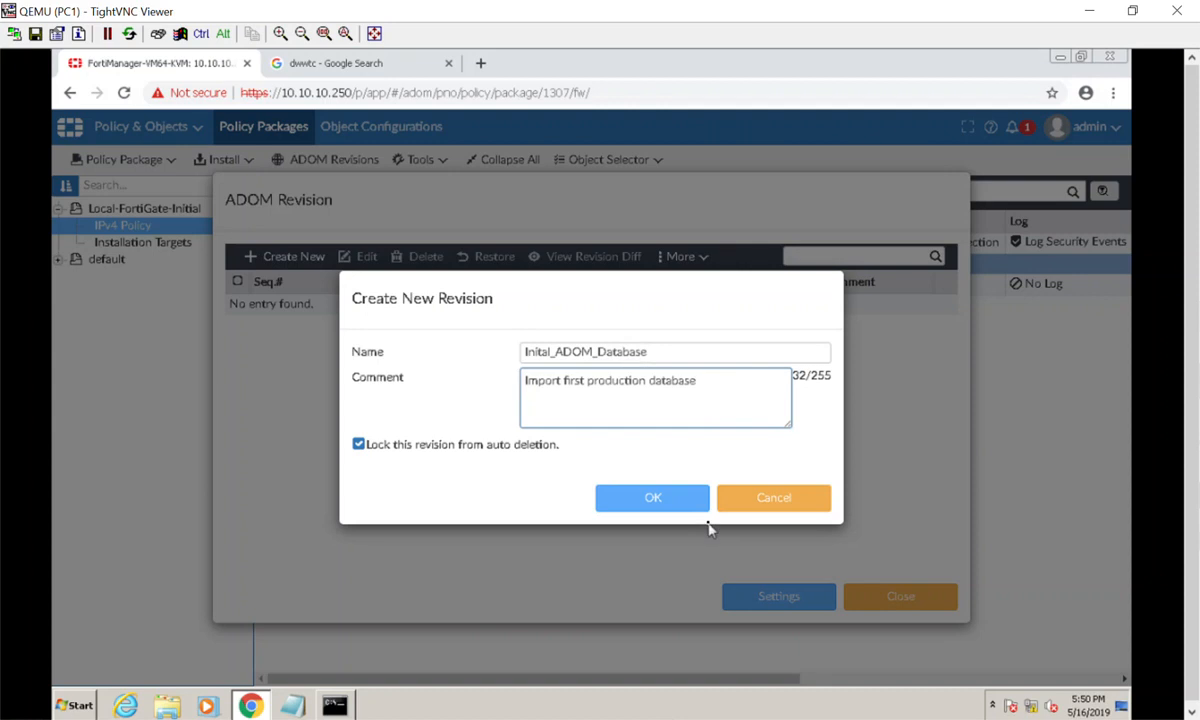
click(662, 502)
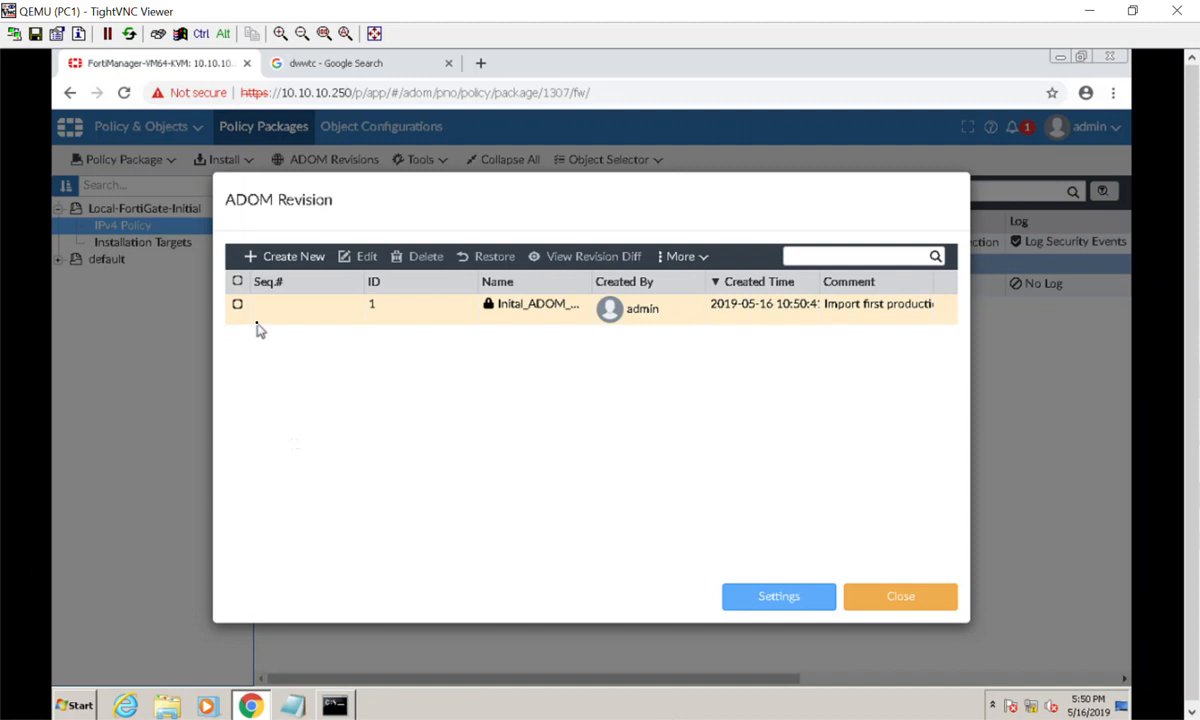
Close the ADOM Revision list, shrink the VNC viewer, and bring the GNS3 FortiDemo topology forward.
drag(362, 185, 389, 205)
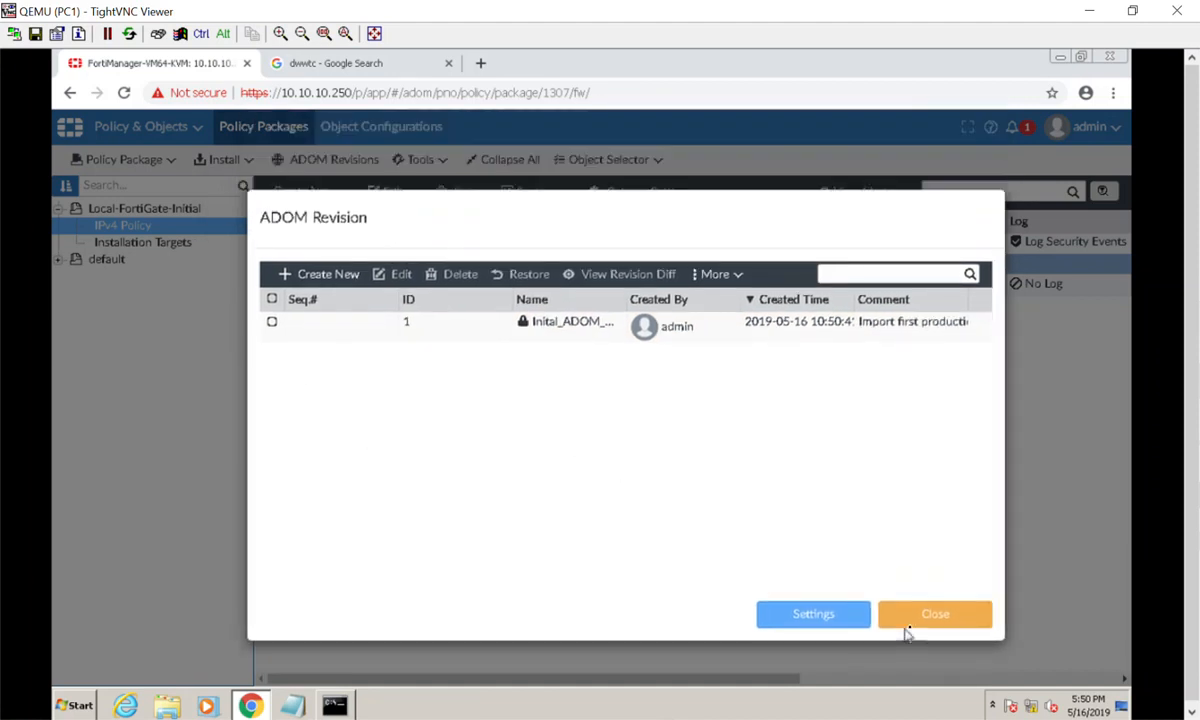
click(950, 624)
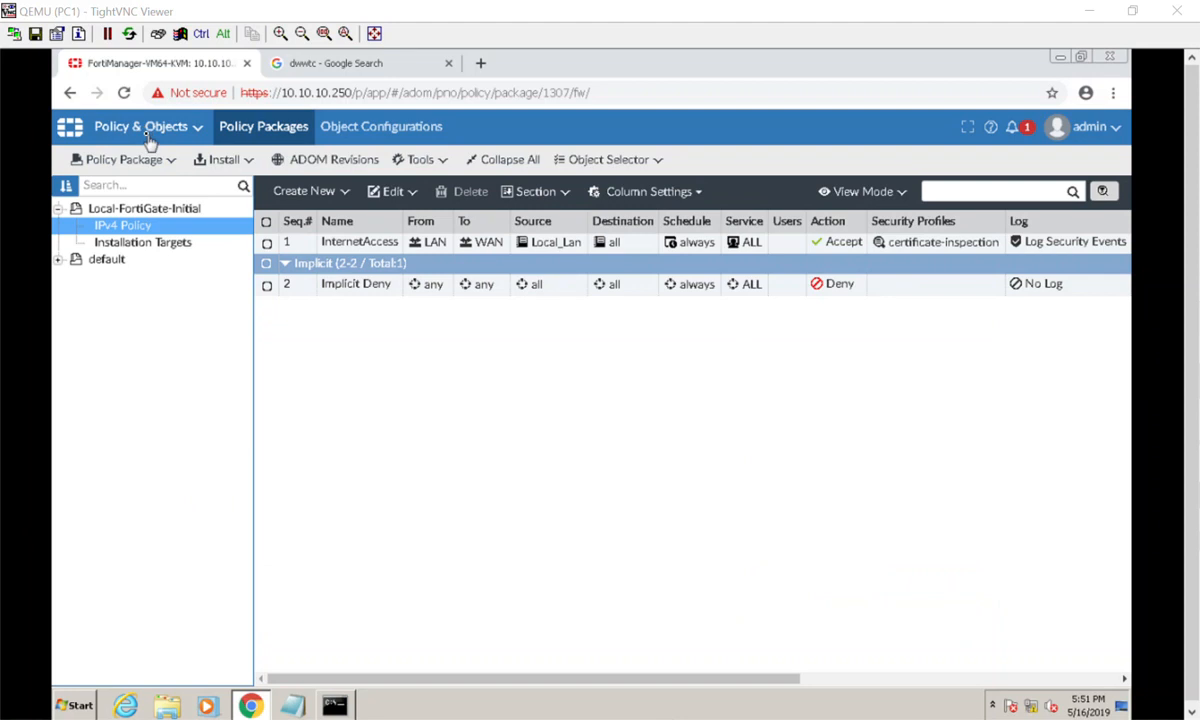
drag(478, 10, 648, 384)
click(149, 236)
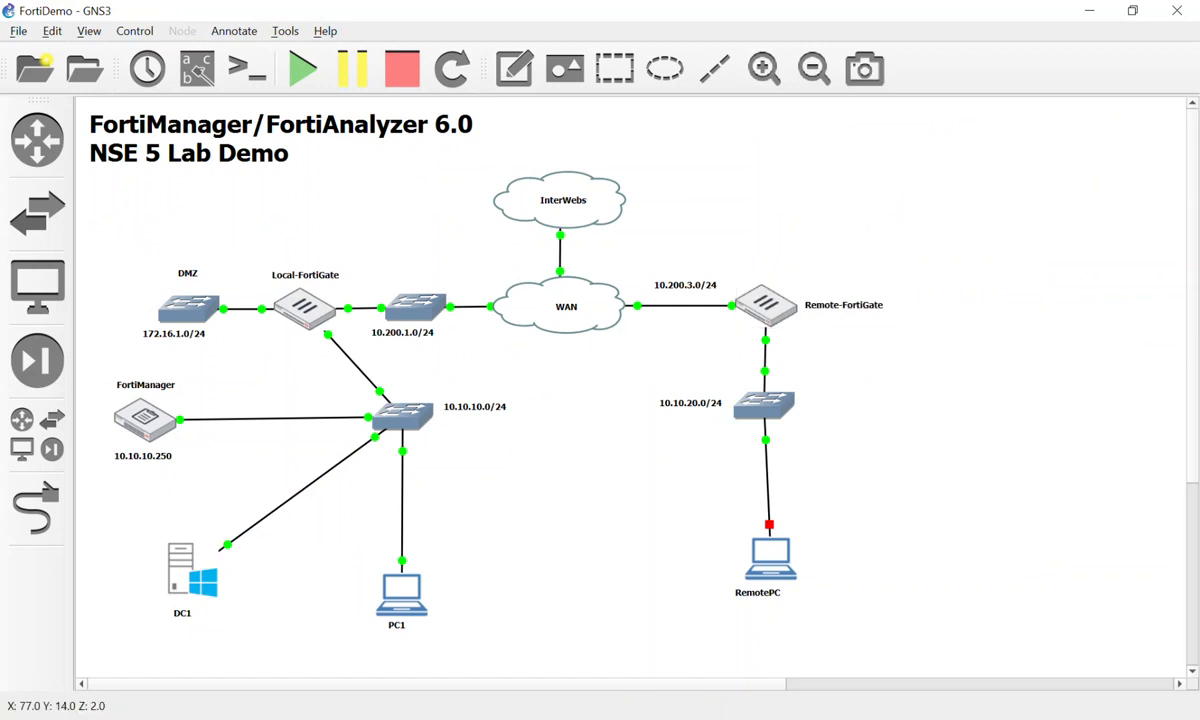
Bring PC1's TightVNC FortiManager session back to the top-left and select Object Configurations.
key(alt+Tab)
drag(630, 389, 508, 68)
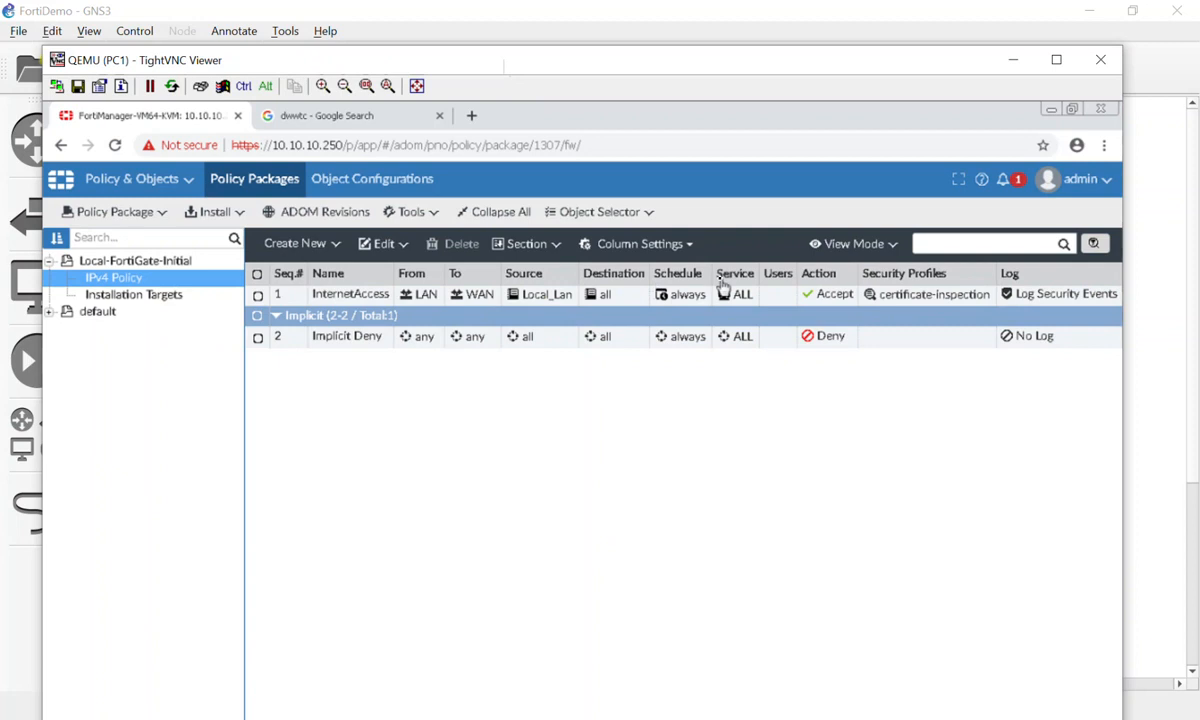
click(339, 184)
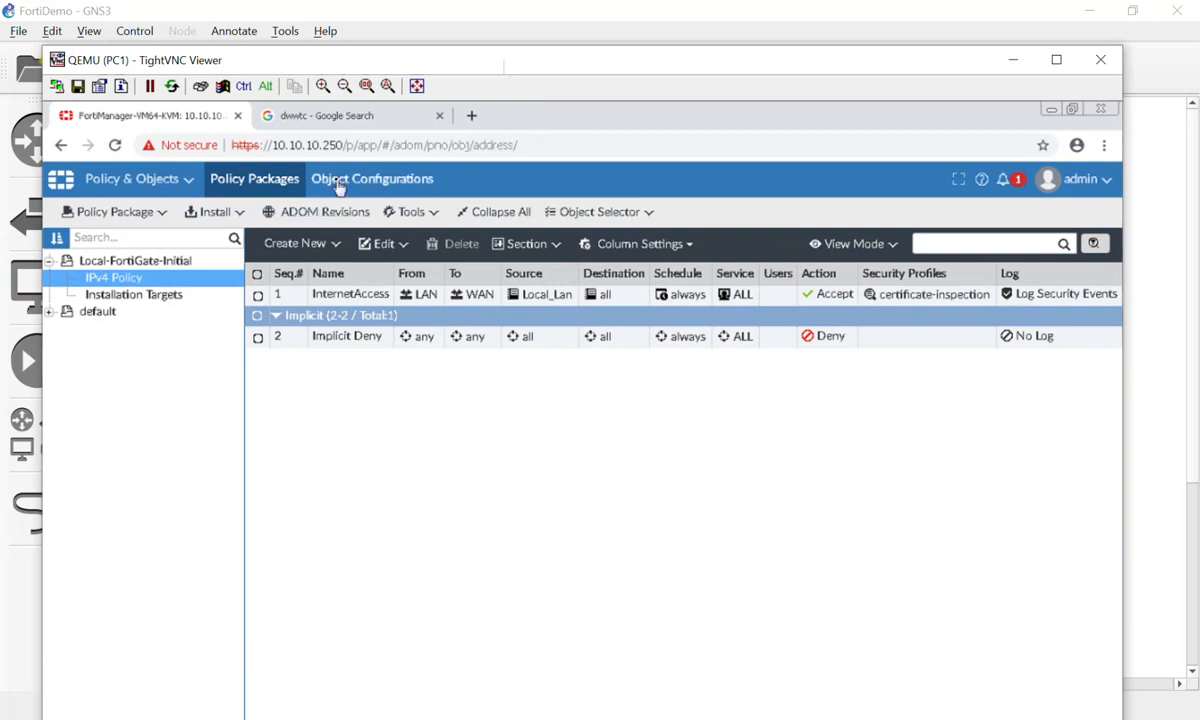